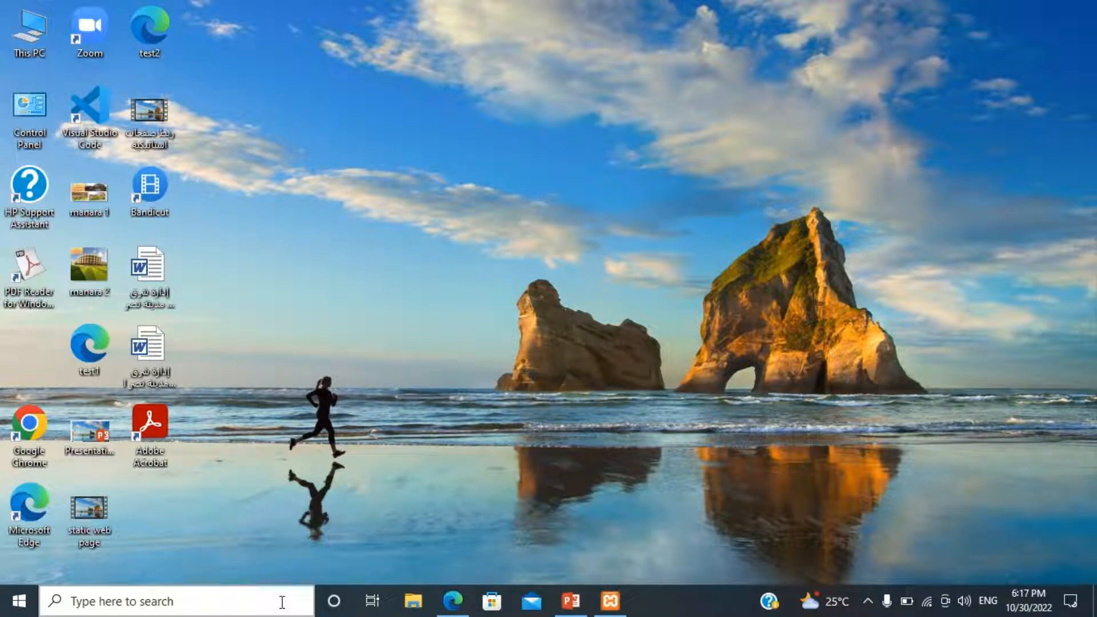
Open the XAMPP Control Panel, start the Apache and MySQL modules, and minimize the window.
click(282, 602)
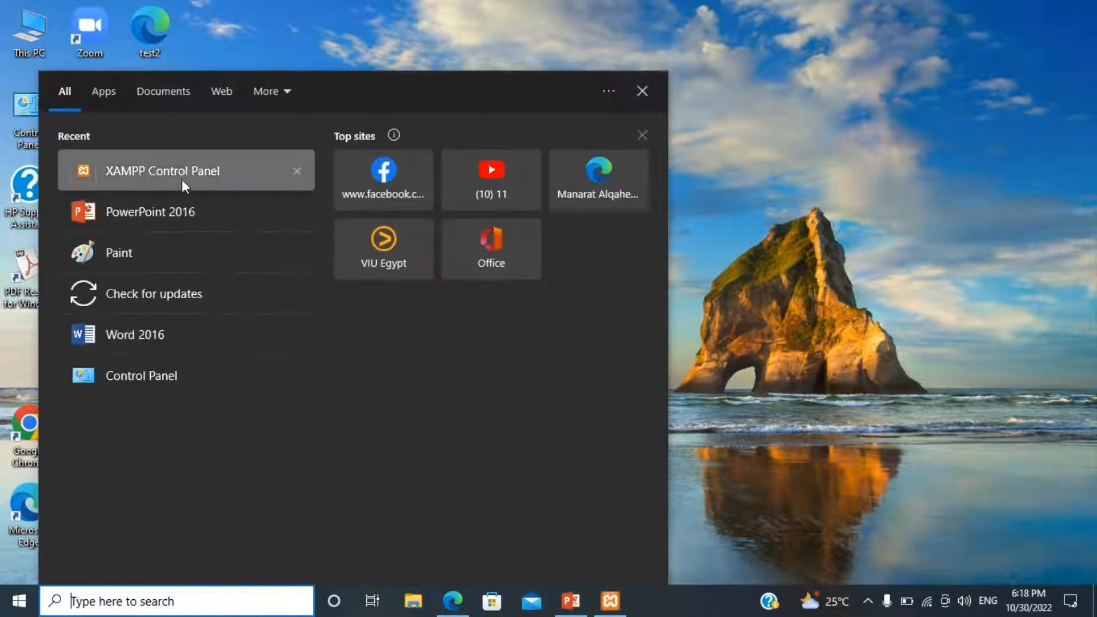
click(181, 172)
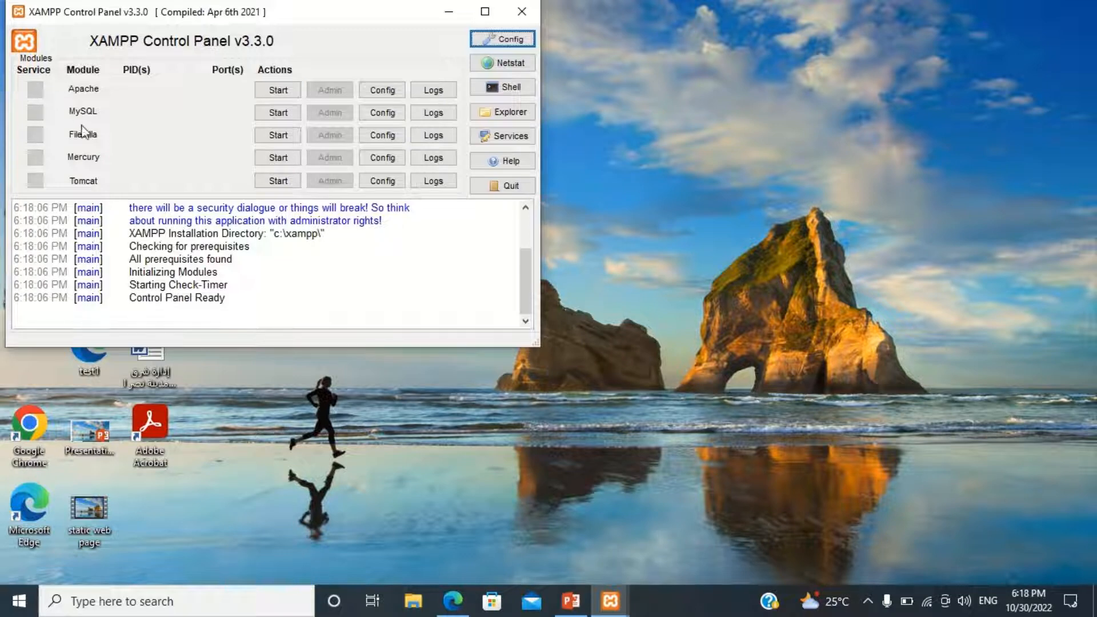
click(278, 90)
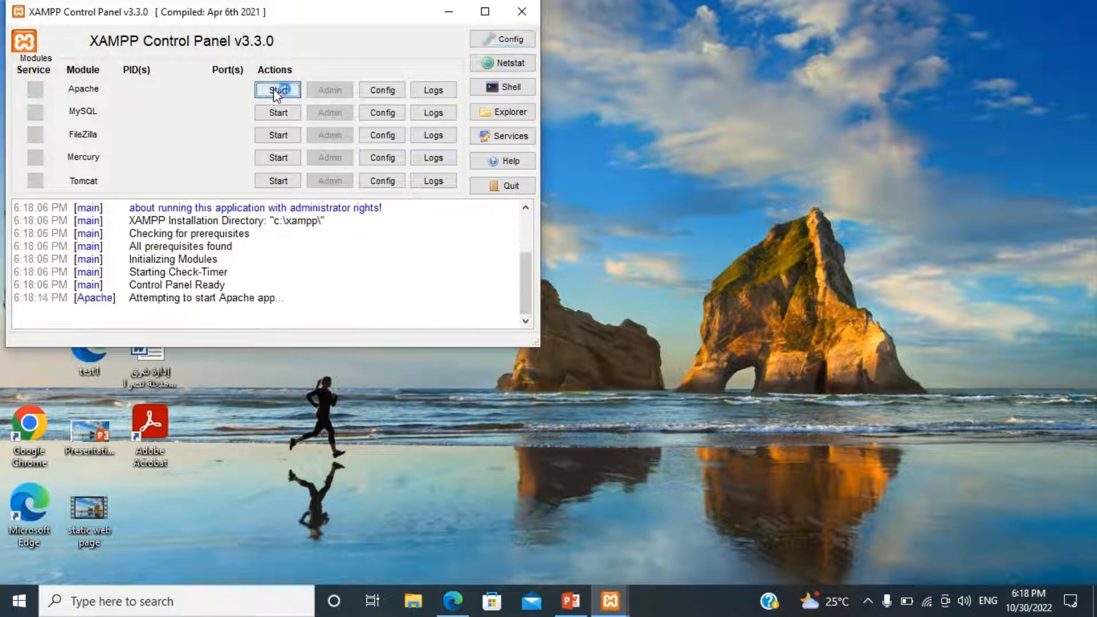
click(273, 113)
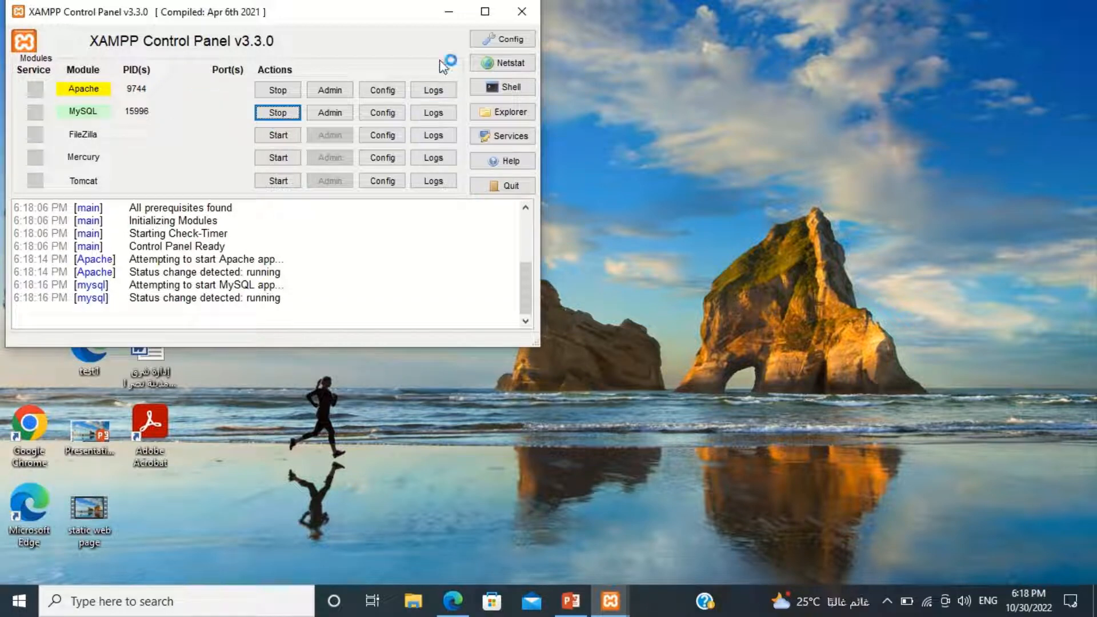
click(450, 17)
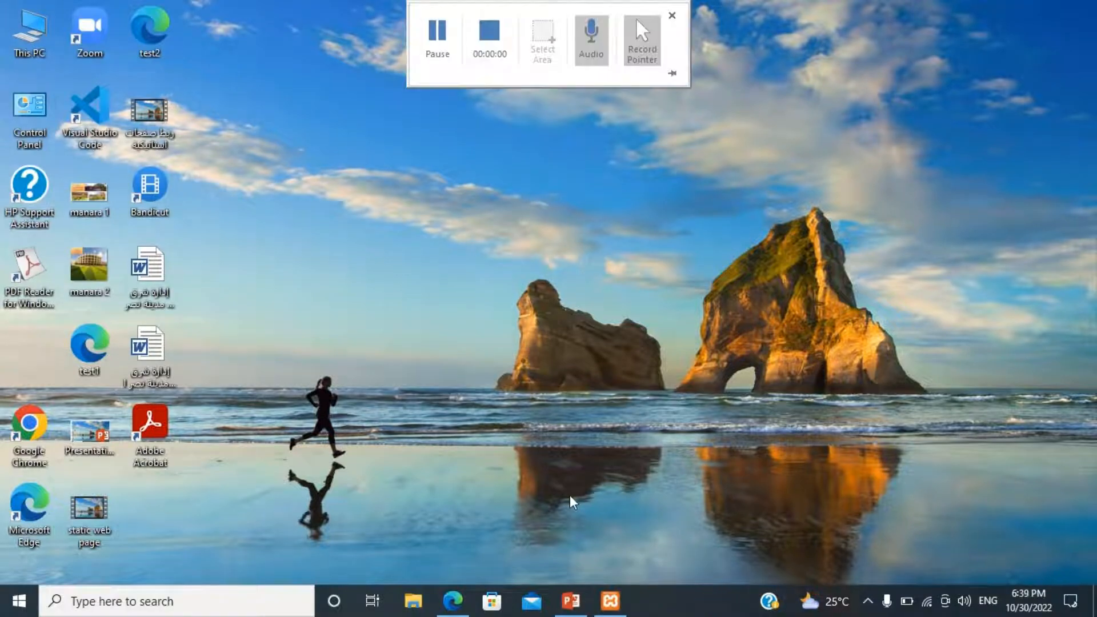
click(454, 603)
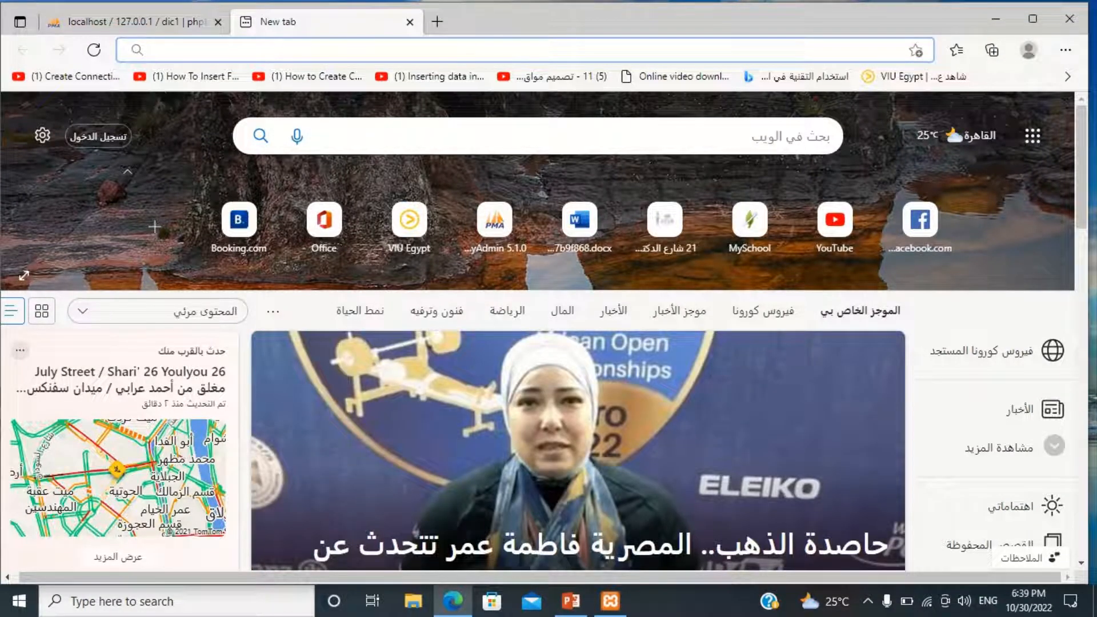
text(http)
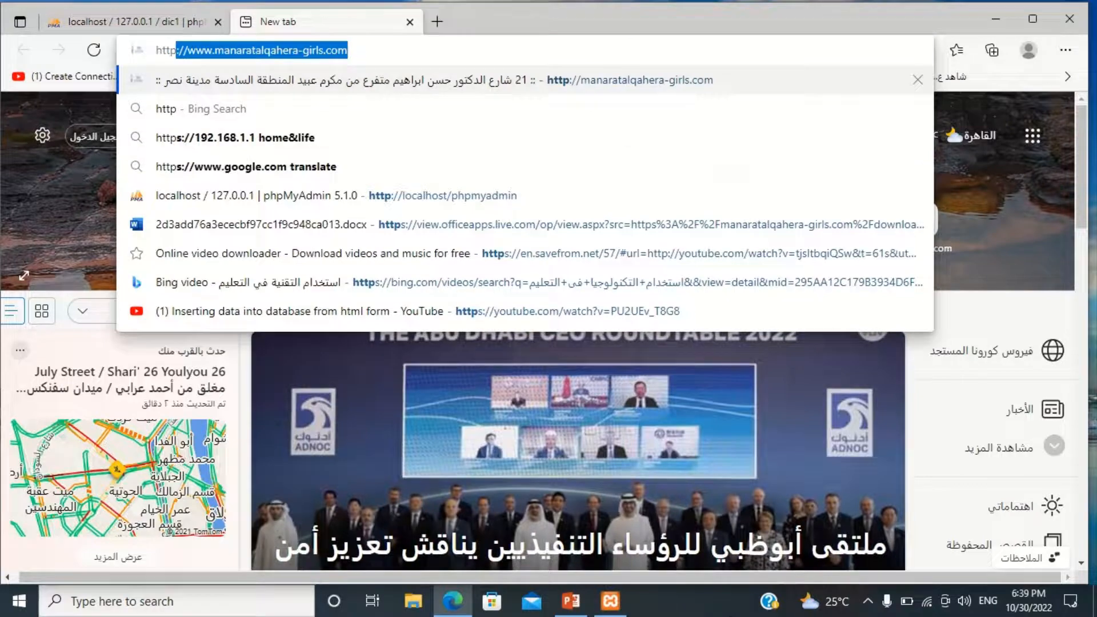
text(://)
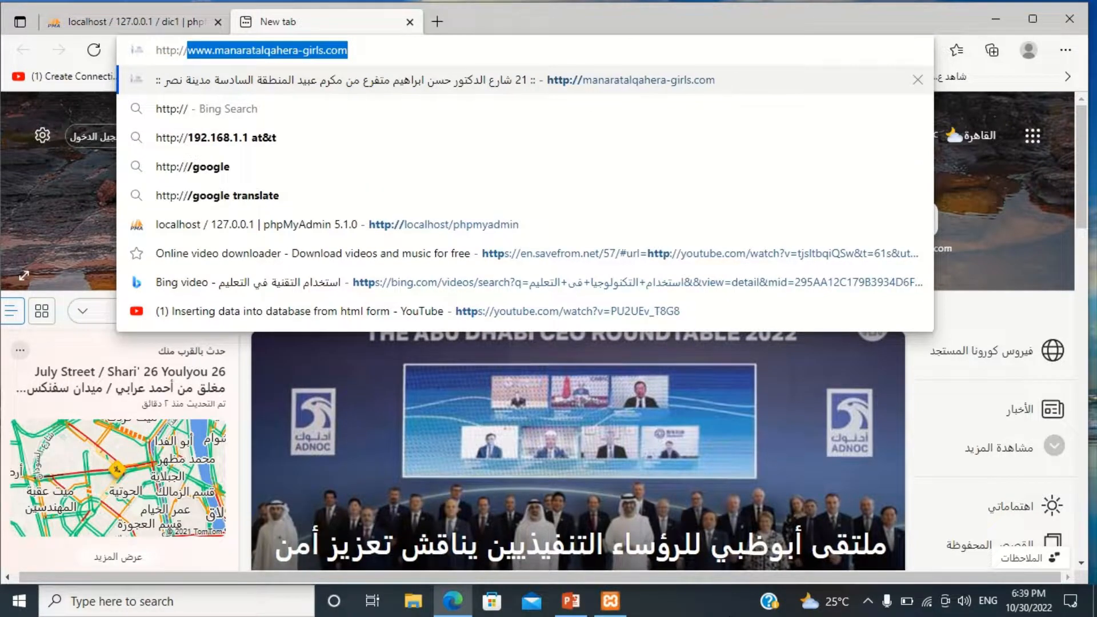
text(ph)
key(BackSpace)
key(BackSpace)
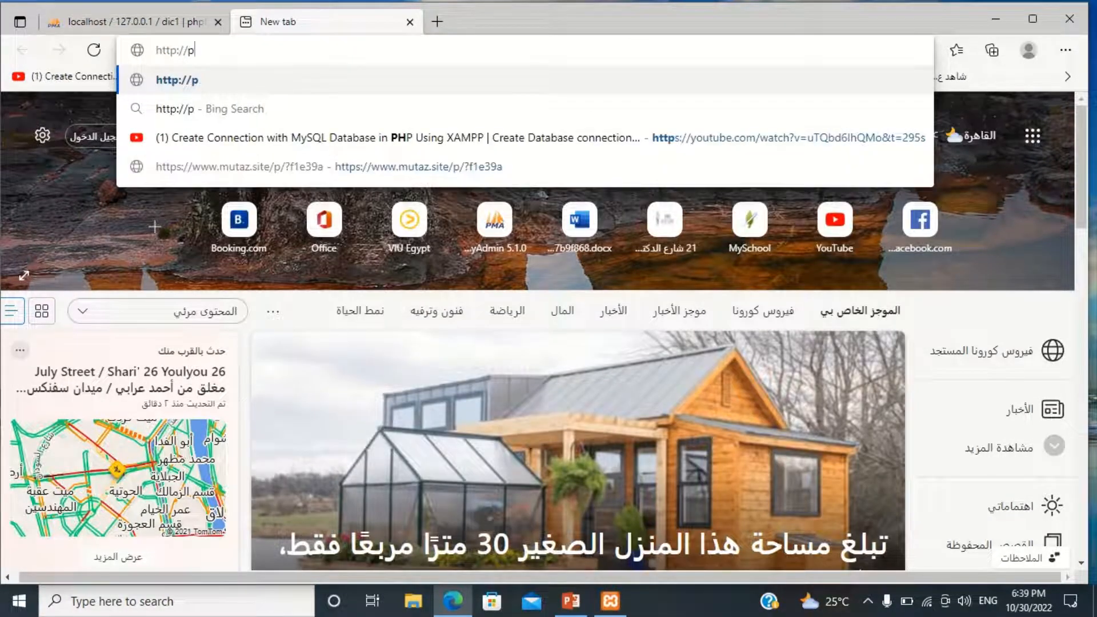
text(lo)
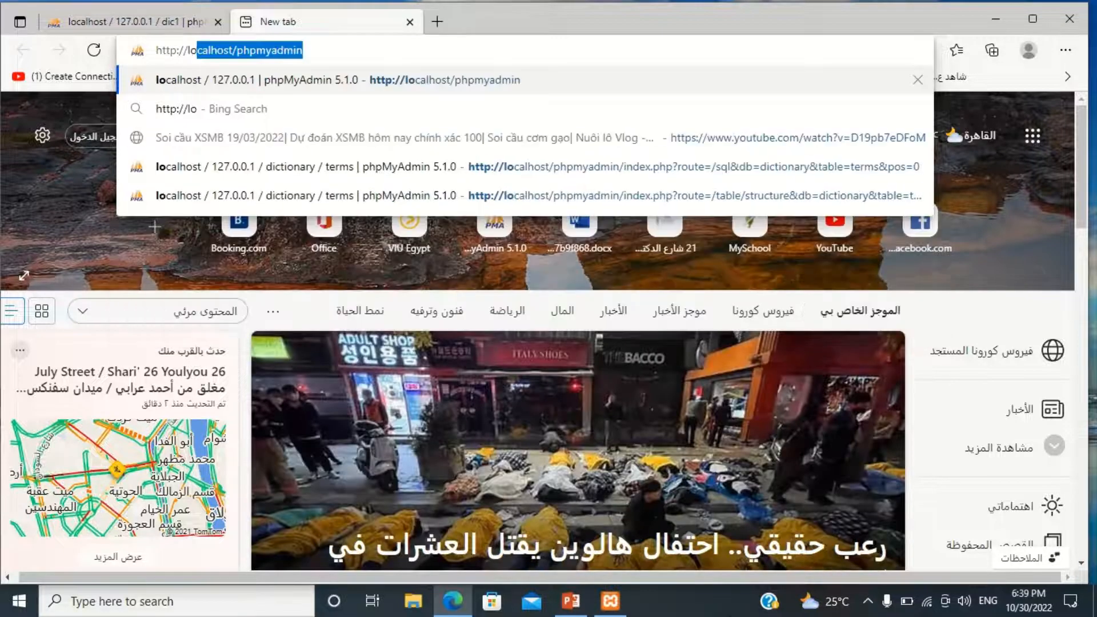
text(calhost)
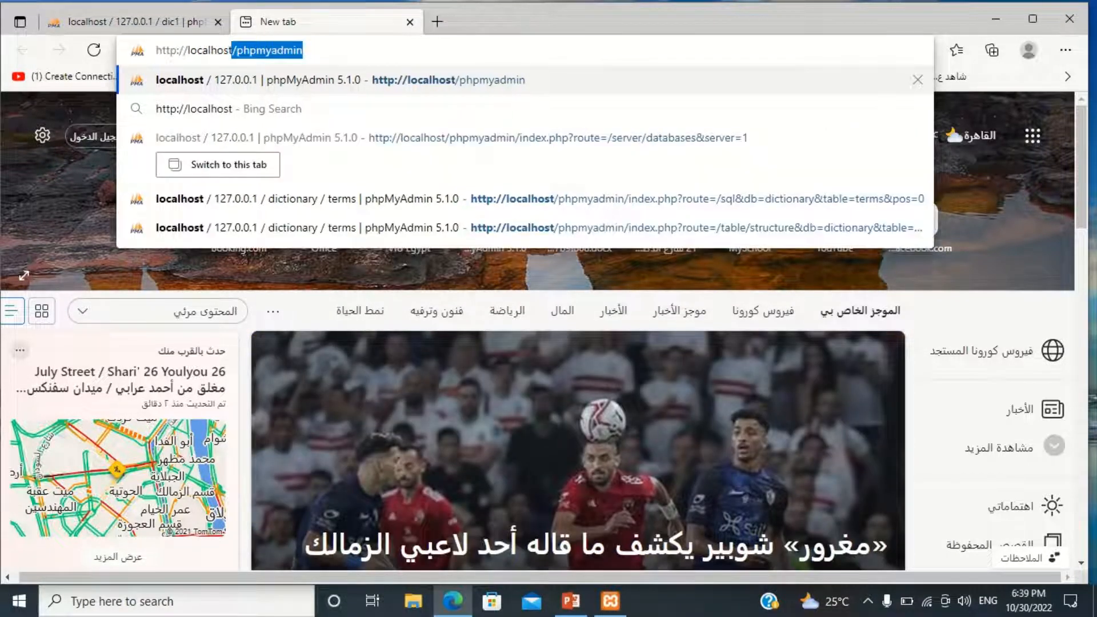
text(:80/)
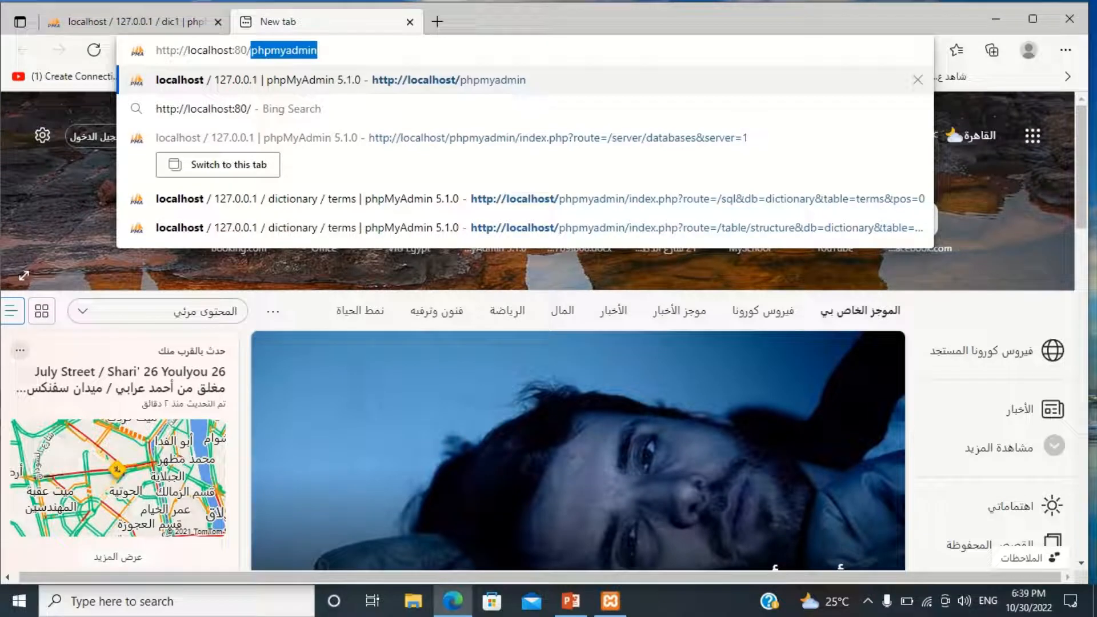
text(php)
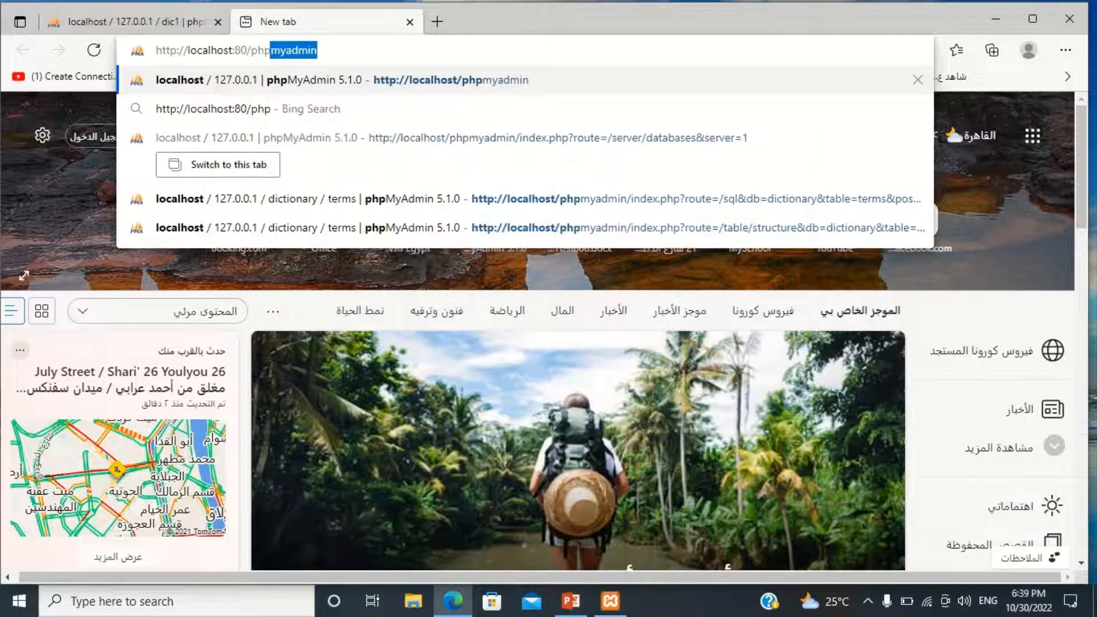
text(myadmin)
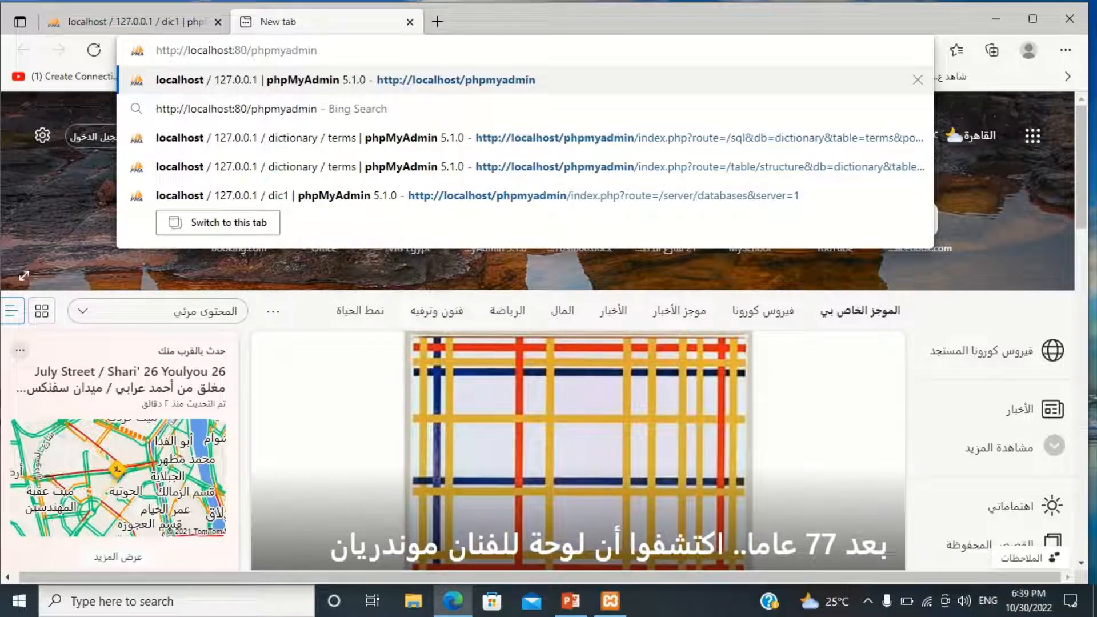
key(Return)
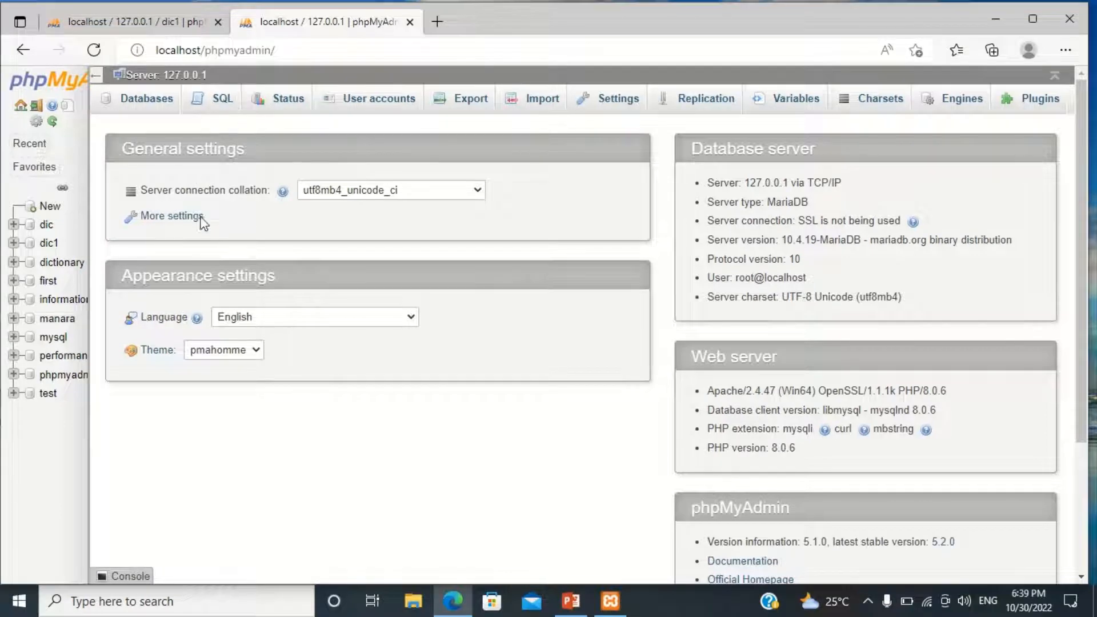
Create a new database named dic2 with the utf8mb4_general_ci collation.
click(131, 106)
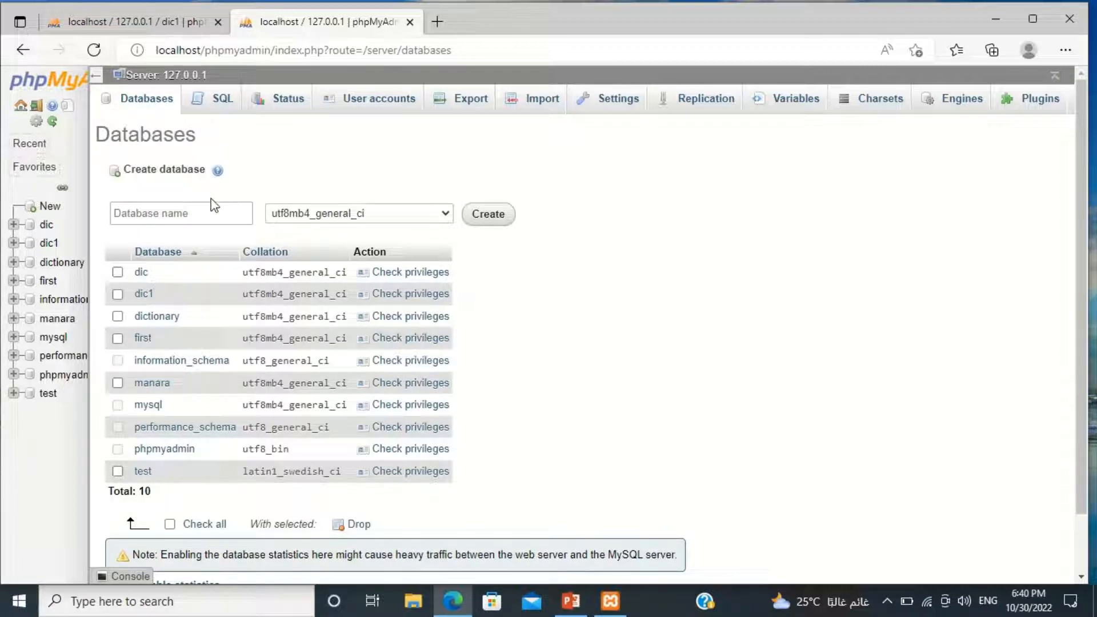
click(202, 212)
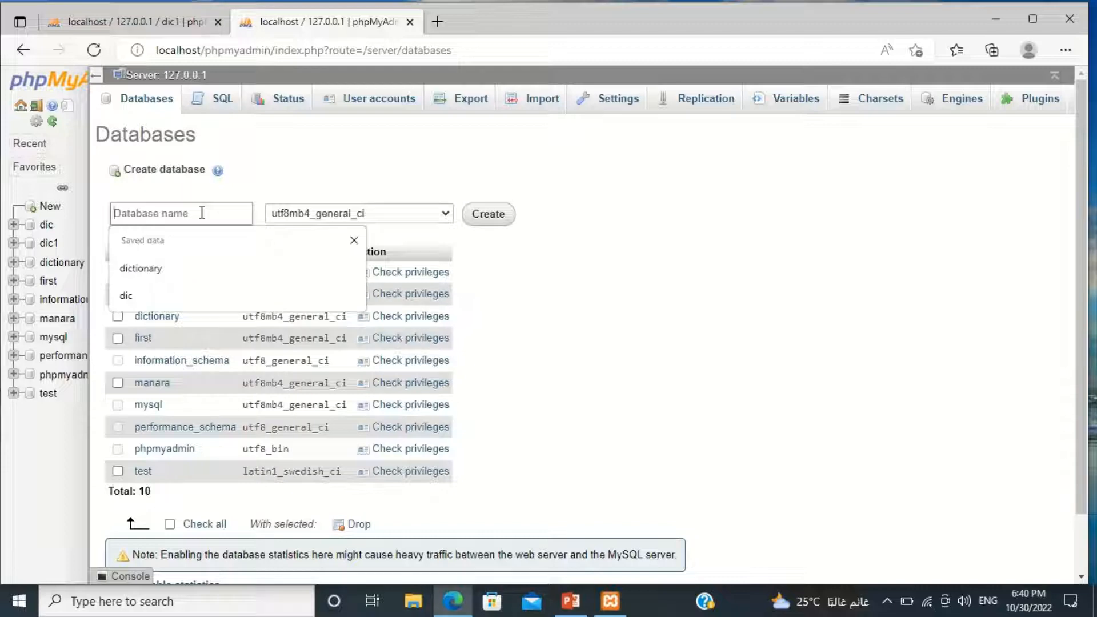
text(di)
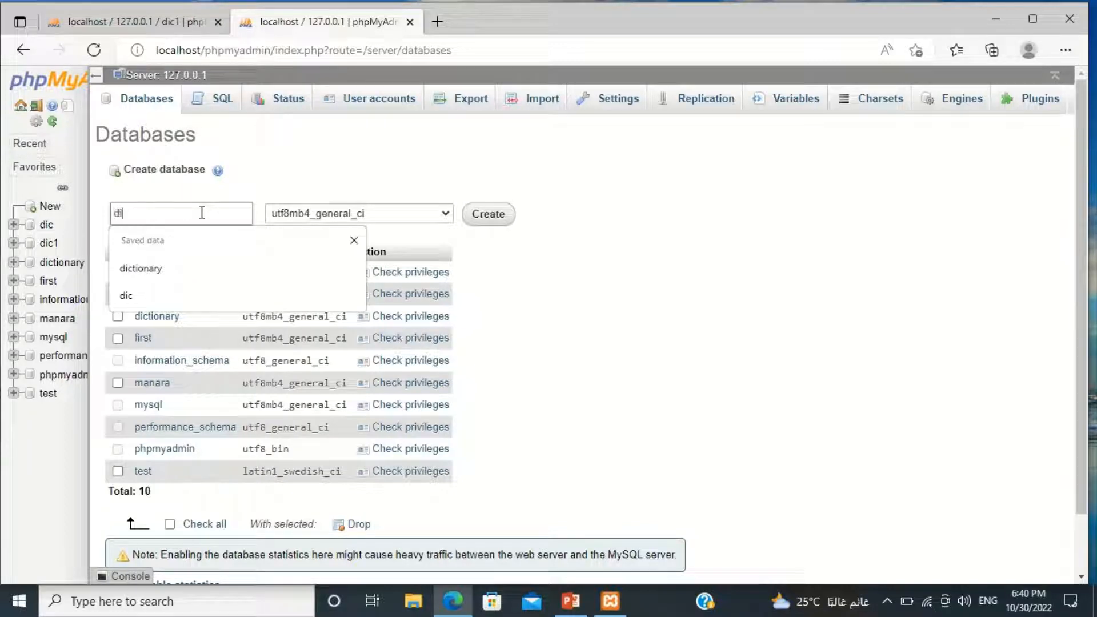
text(c1)
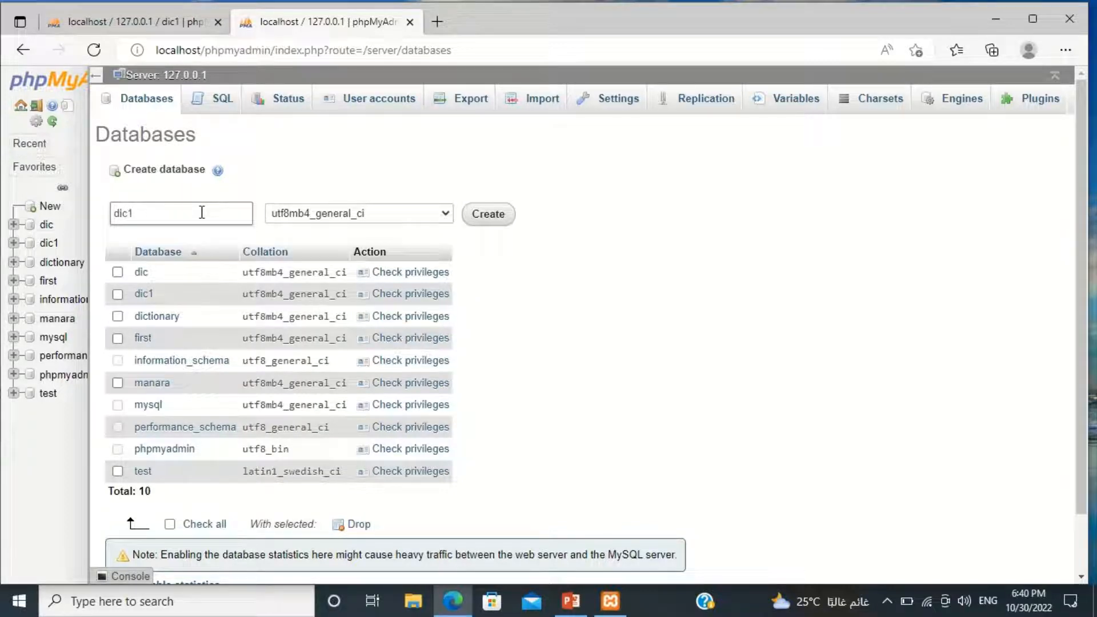
key(BackSpace)
text(2)
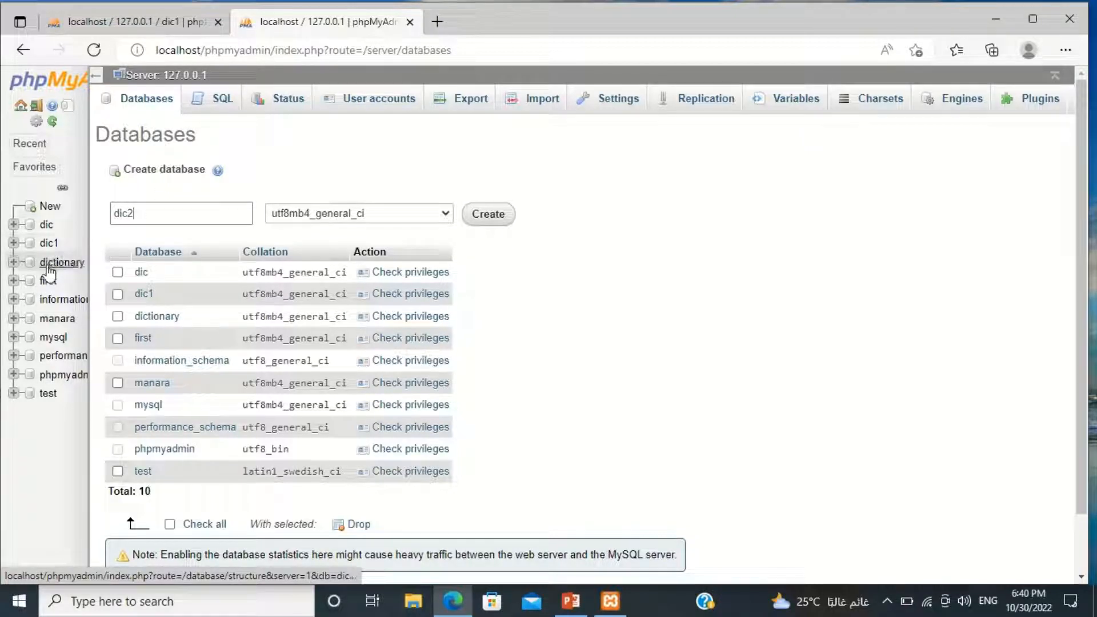
click(494, 222)
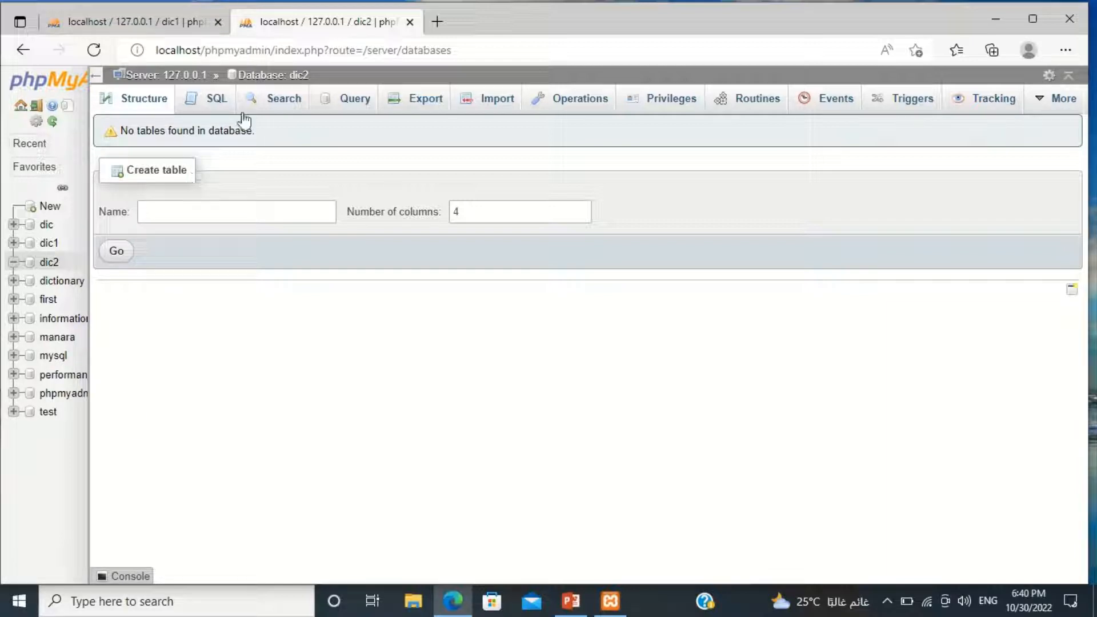
Start a new table named terms2 with 4 columns in the dic2 database.
click(204, 211)
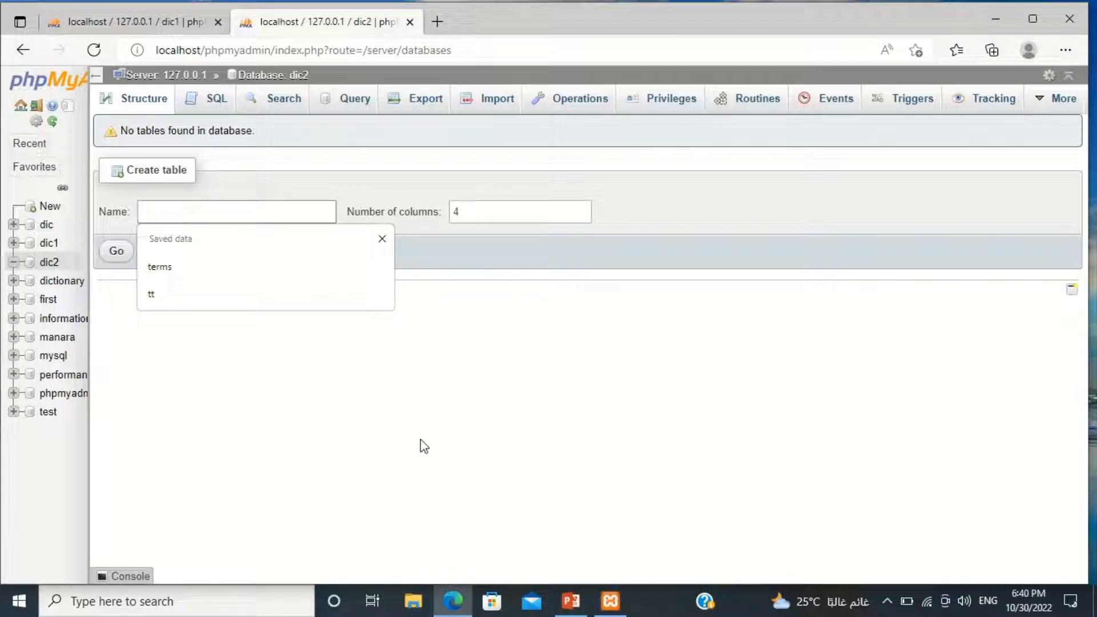
text(term)
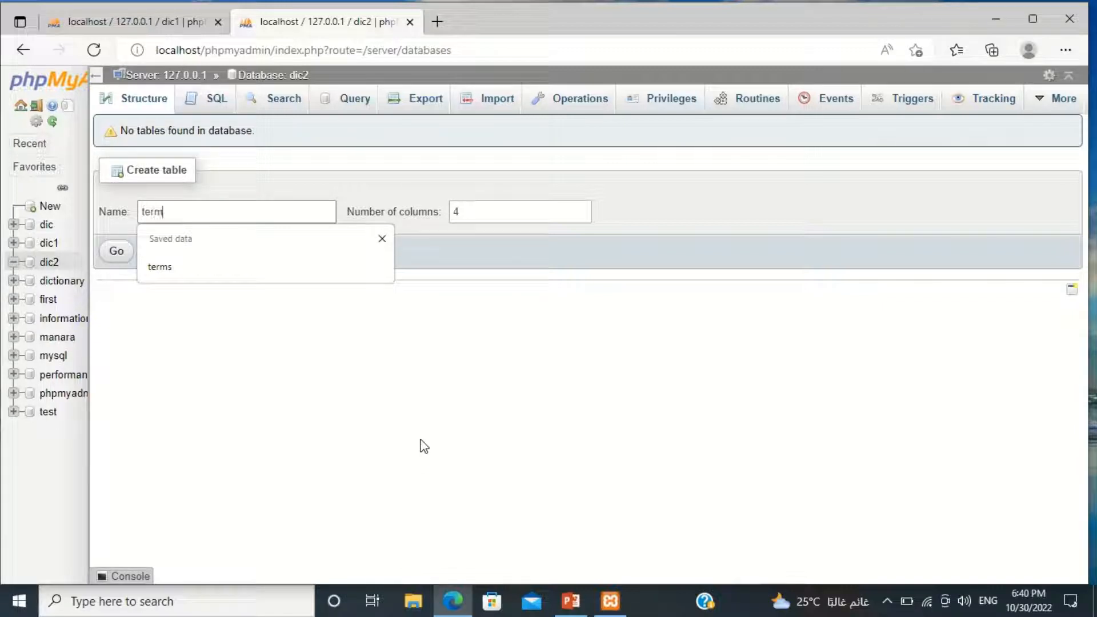
text(s2)
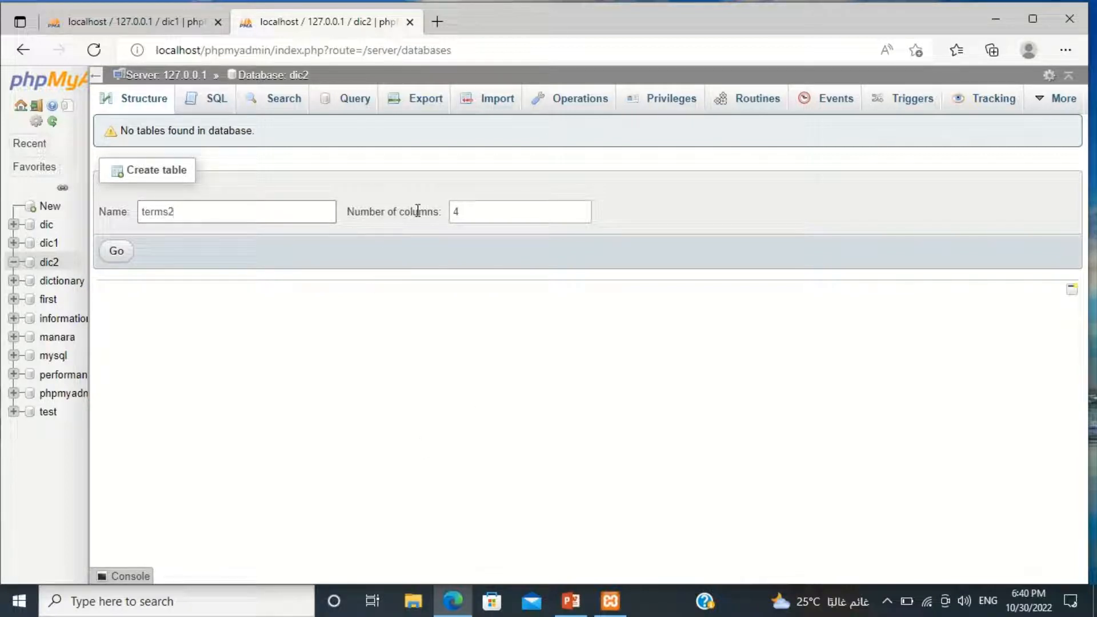
click(117, 253)
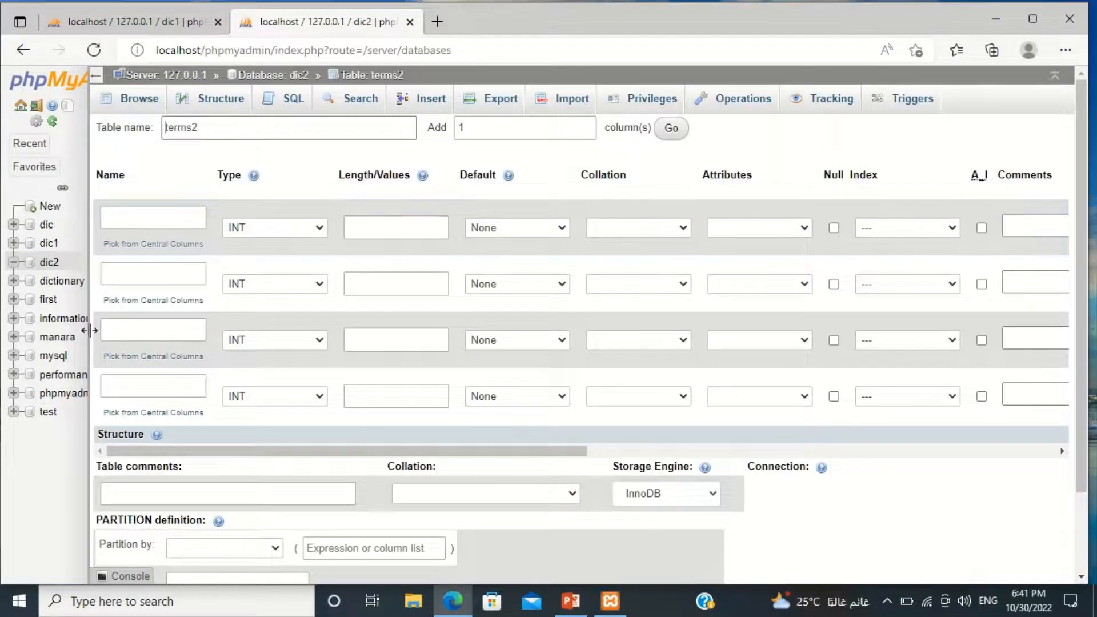
Name the four columns of the terms2 table id, term, trans and defe, in that order.
click(166, 220)
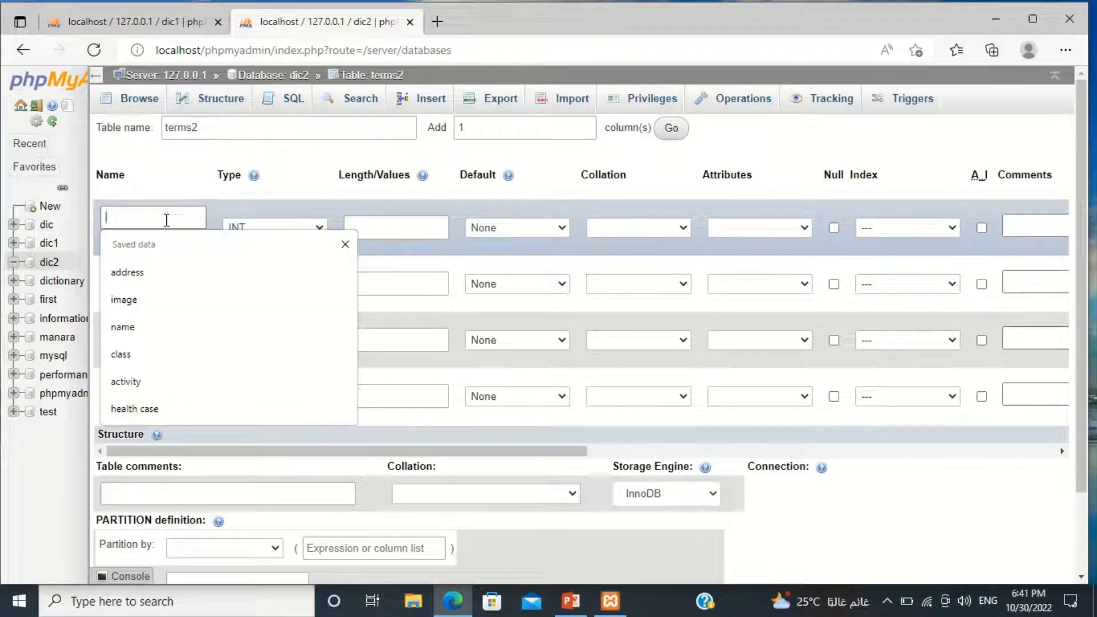
text(id)
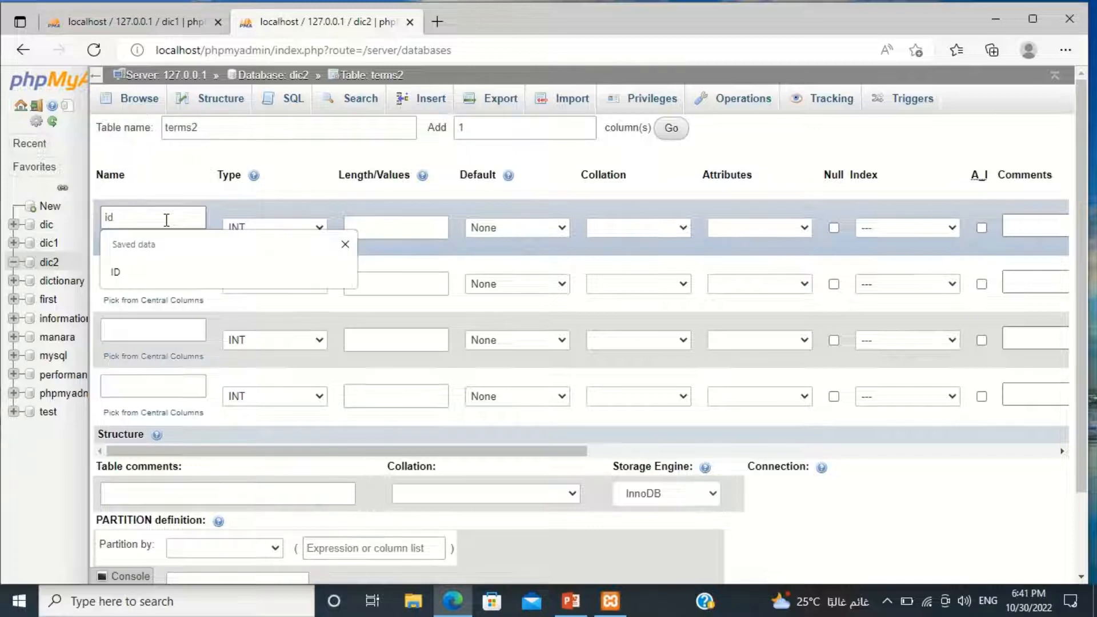
click(219, 209)
click(176, 272)
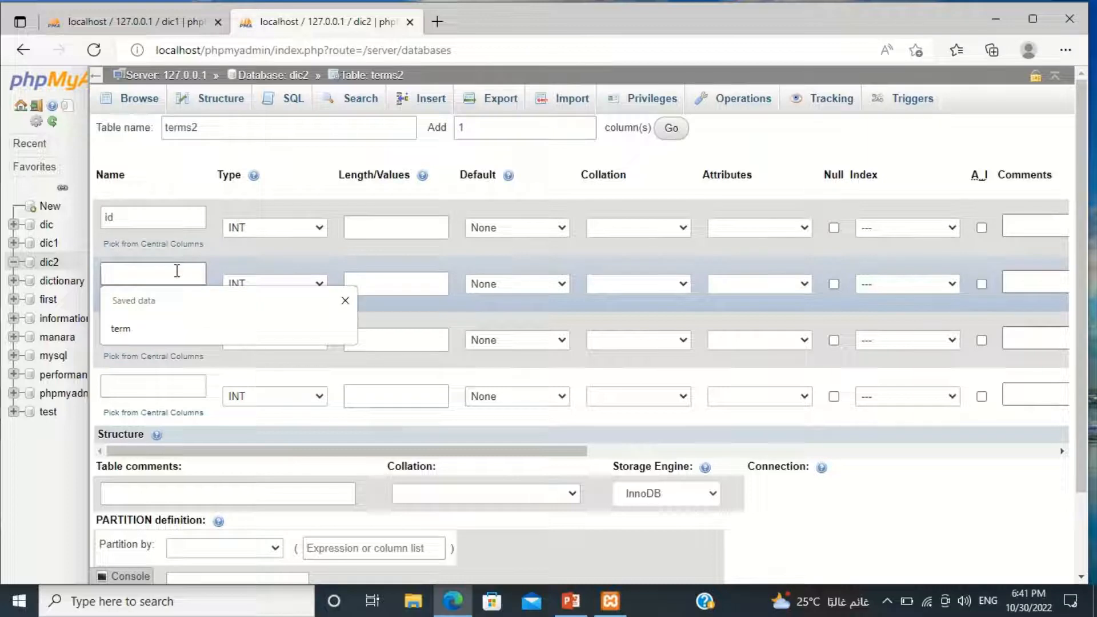
text(term)
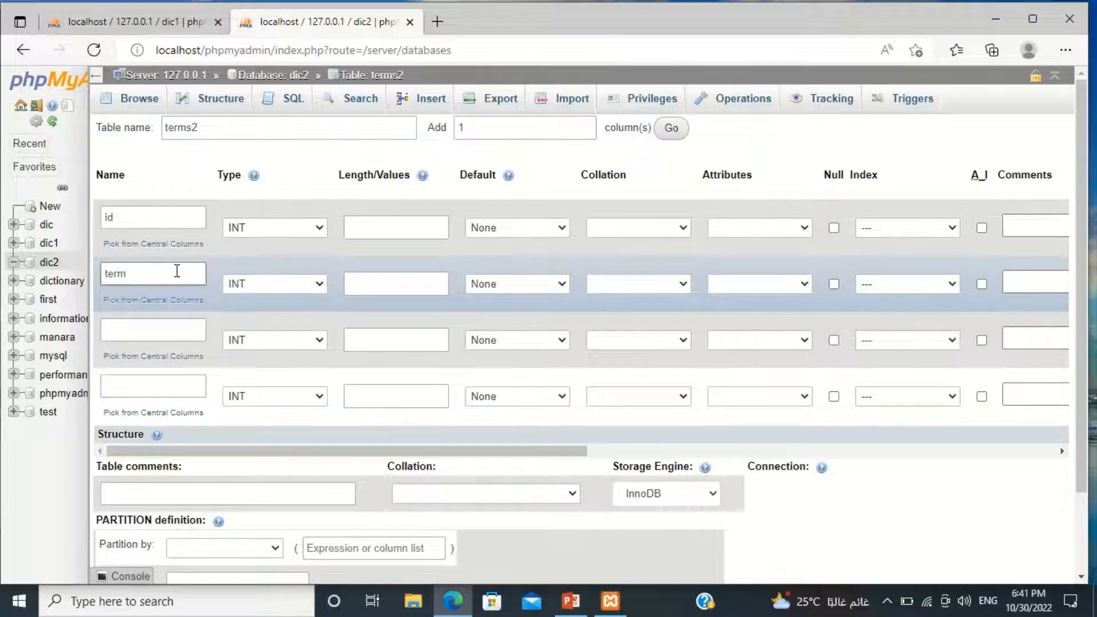
click(169, 337)
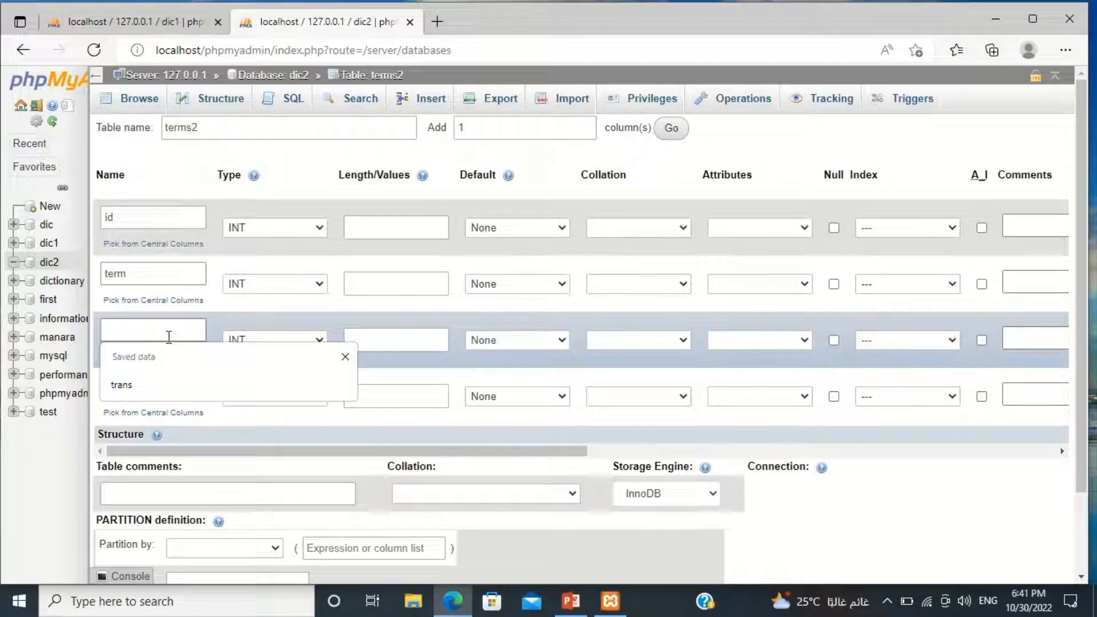
text(trans)
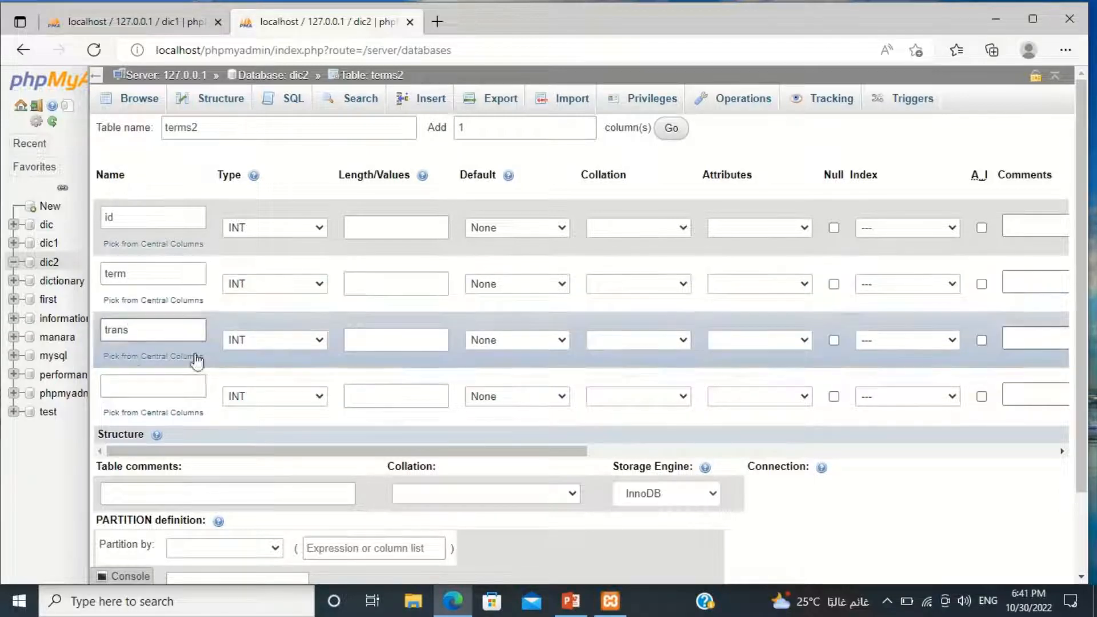
click(178, 386)
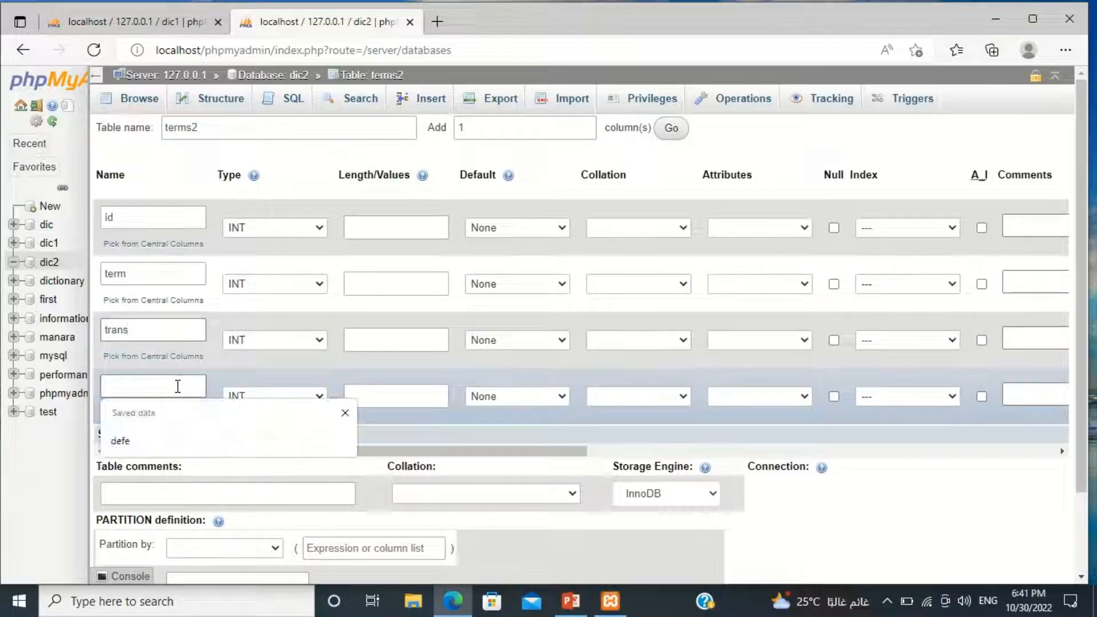
text(defe)
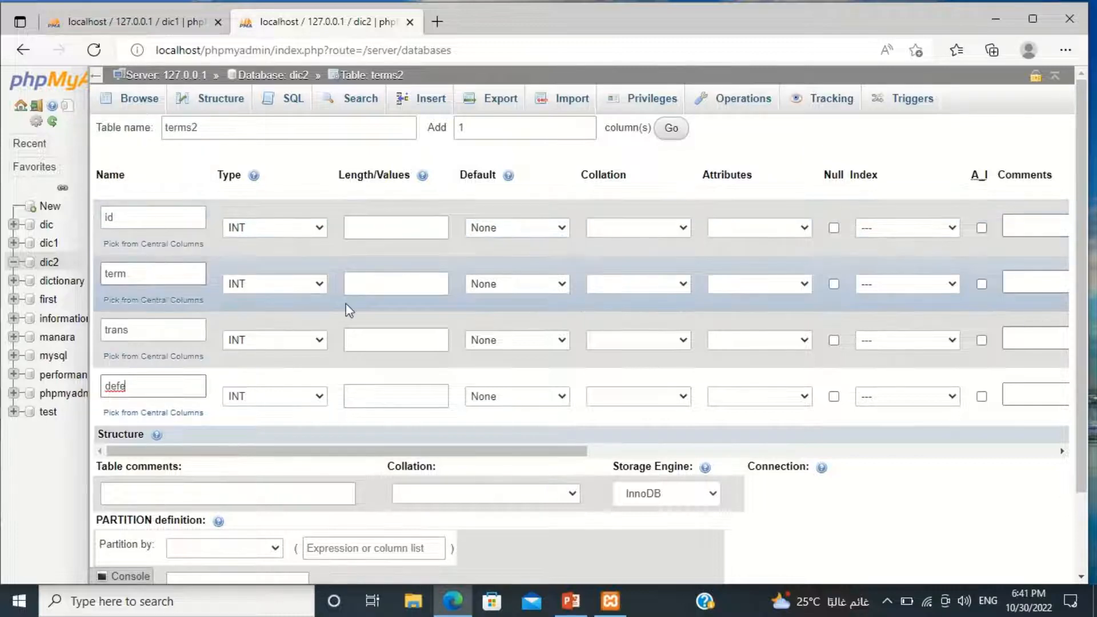
Set the data type of the term, trans and defe columns to VARCHAR.
click(319, 284)
click(296, 319)
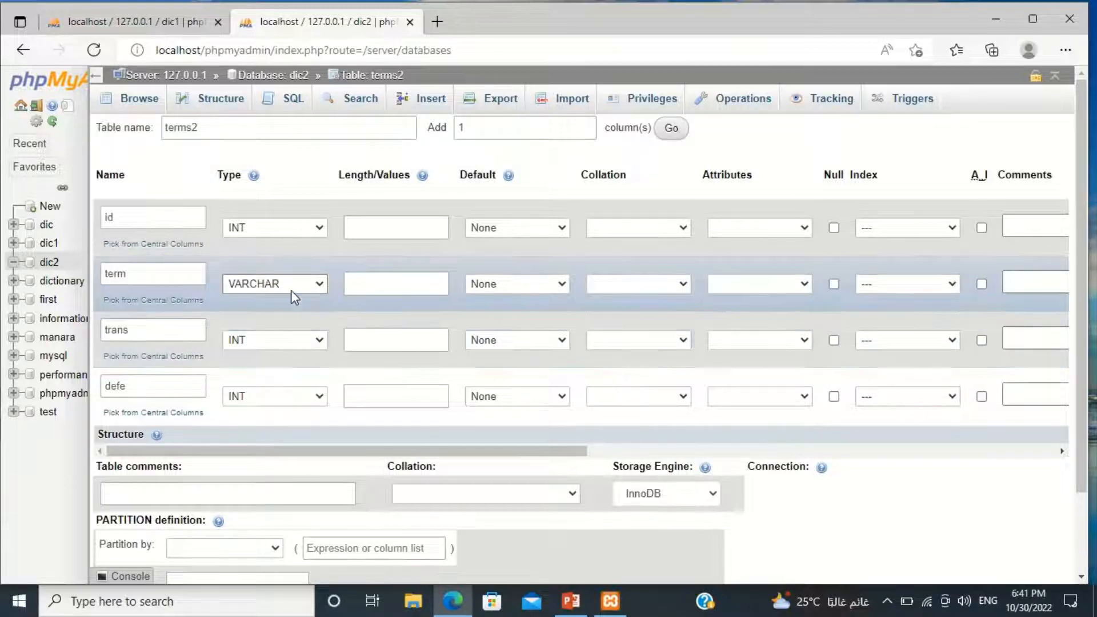
click(150, 339)
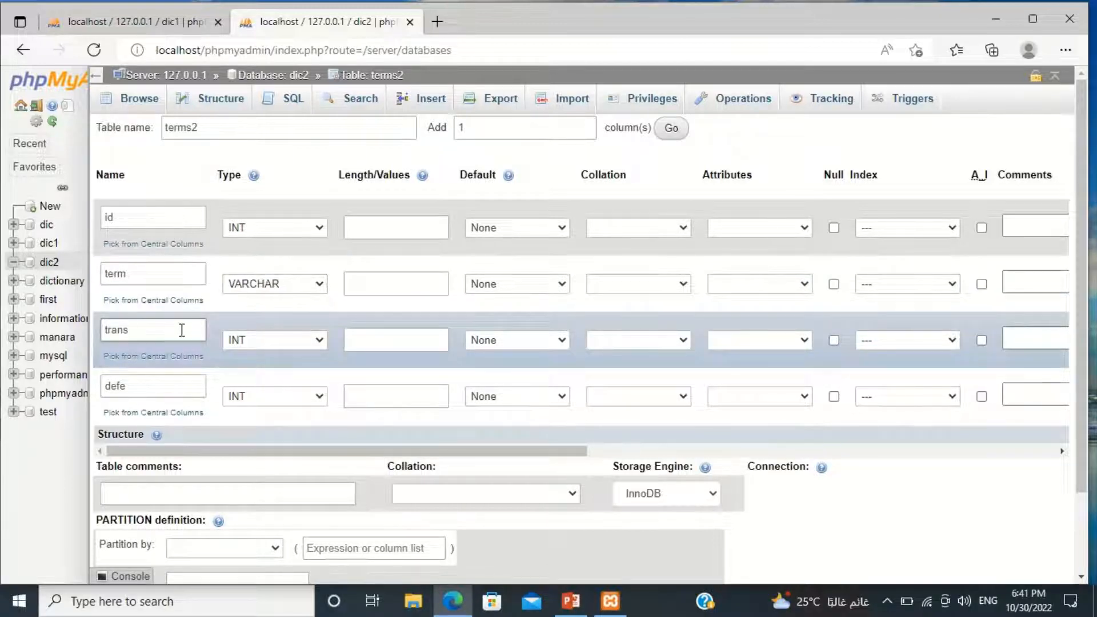
click(319, 340)
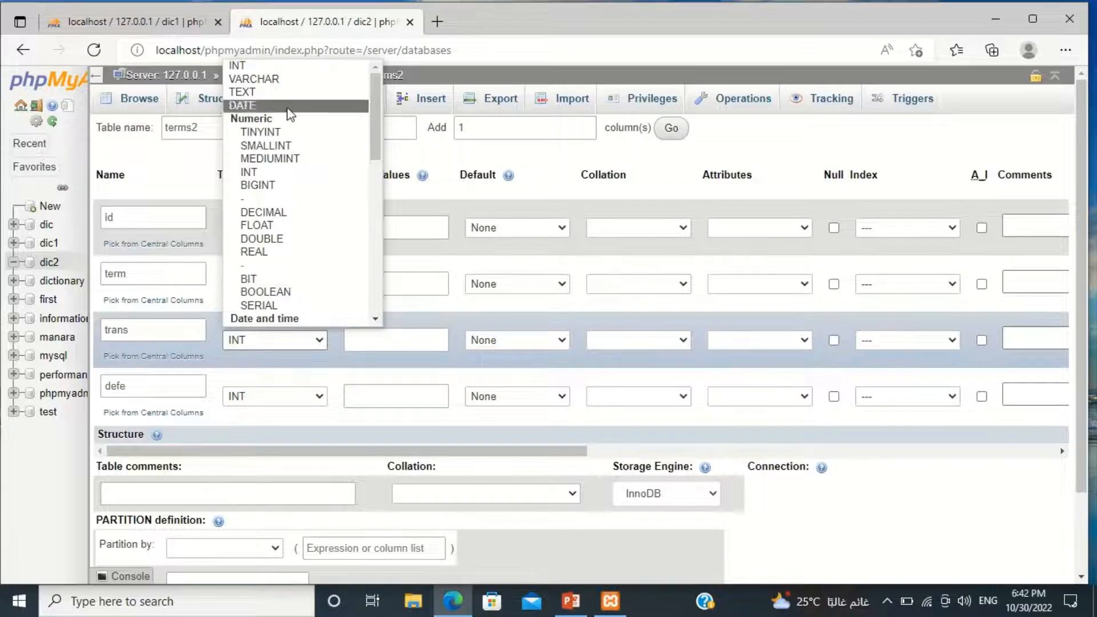
click(293, 80)
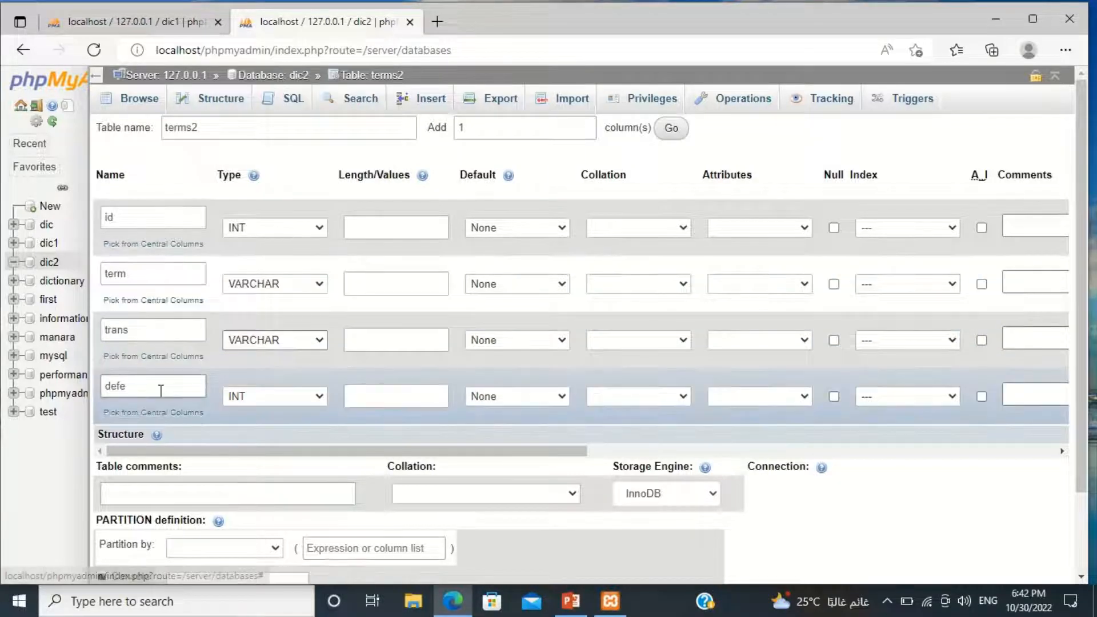
click(320, 397)
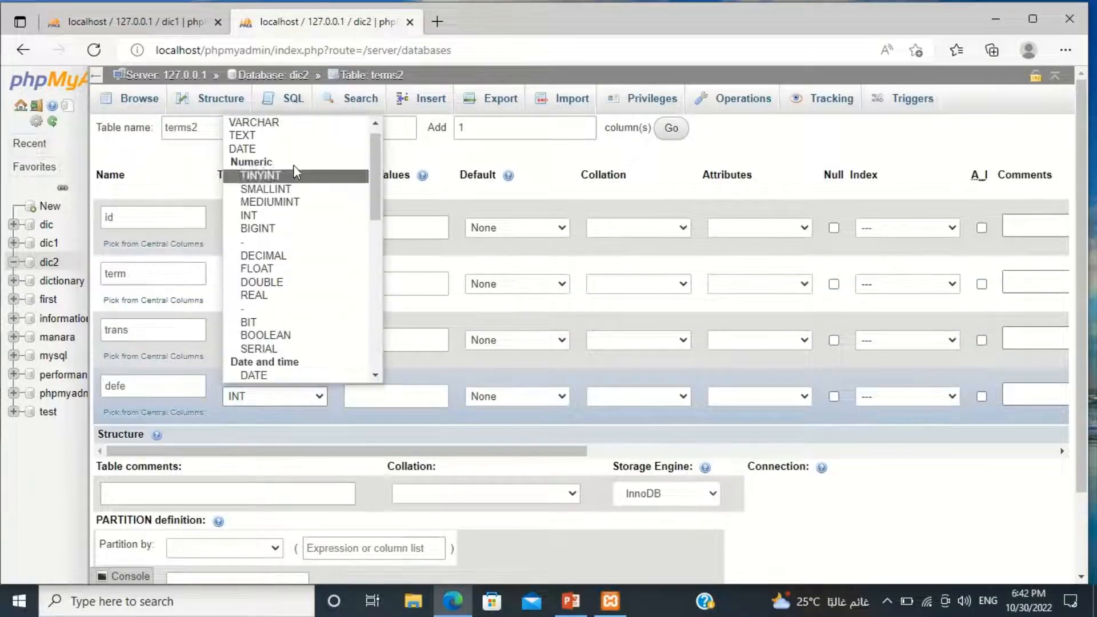
click(271, 117)
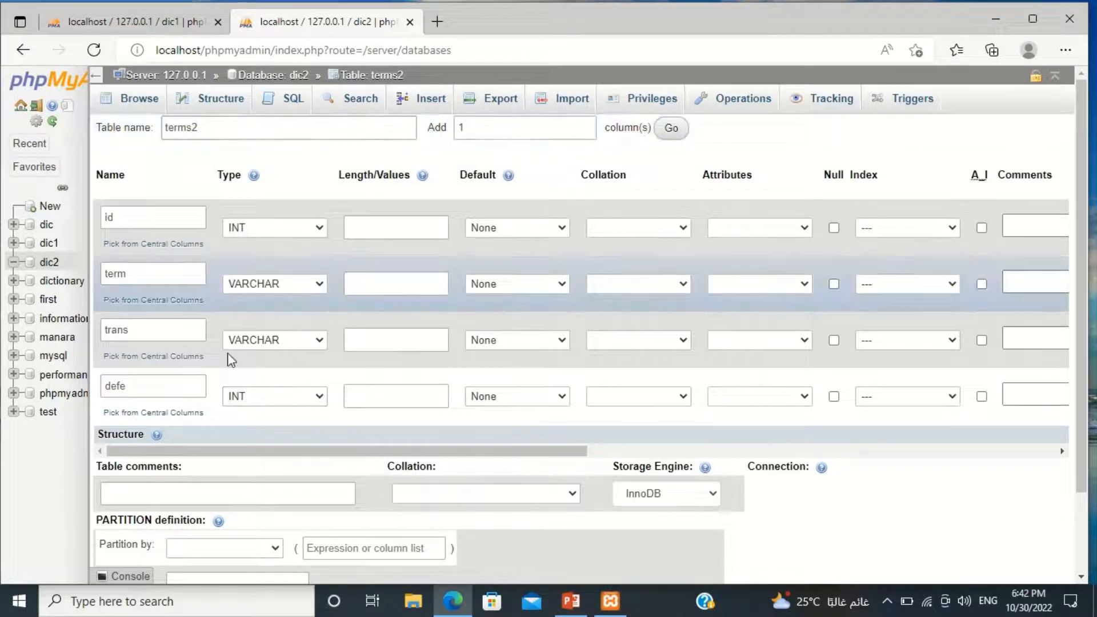
click(314, 397)
click(285, 126)
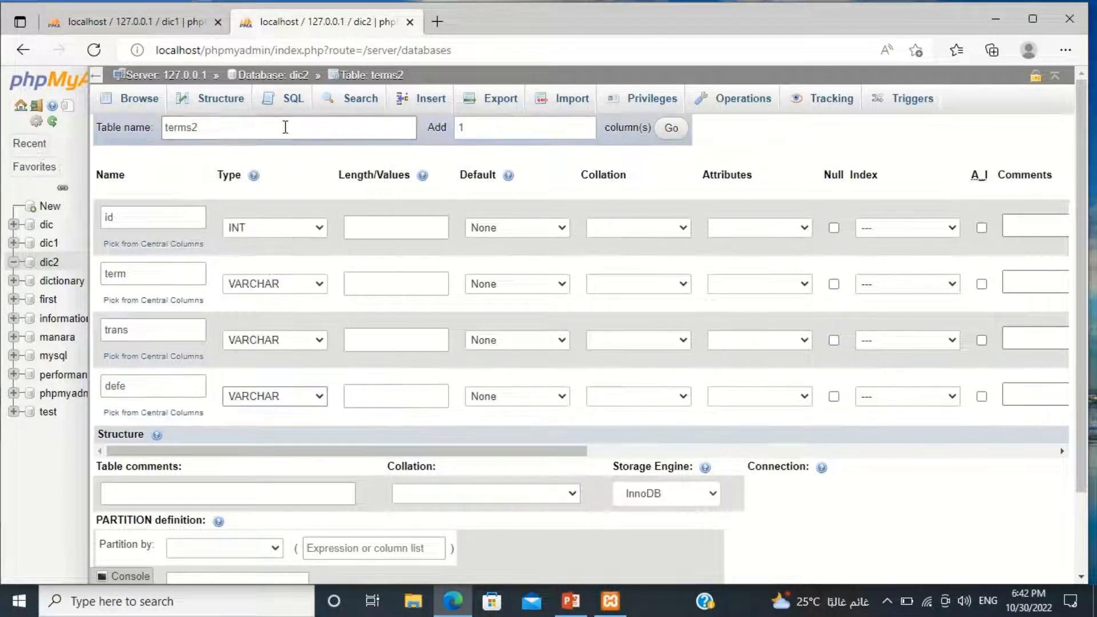
Set the length of the id column to 5.
click(369, 228)
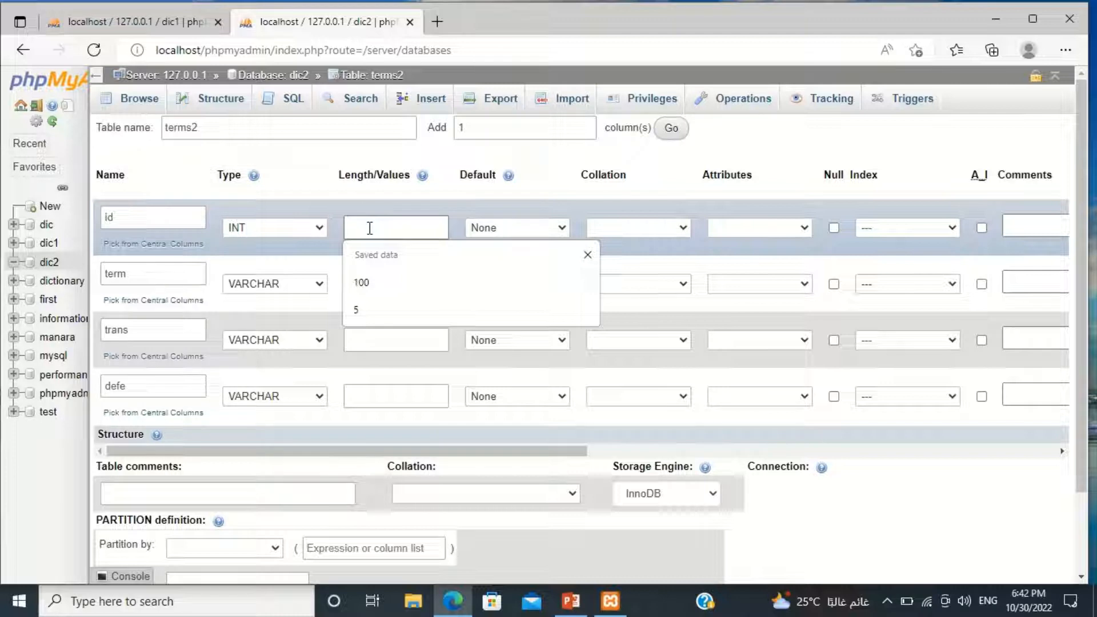
click(362, 309)
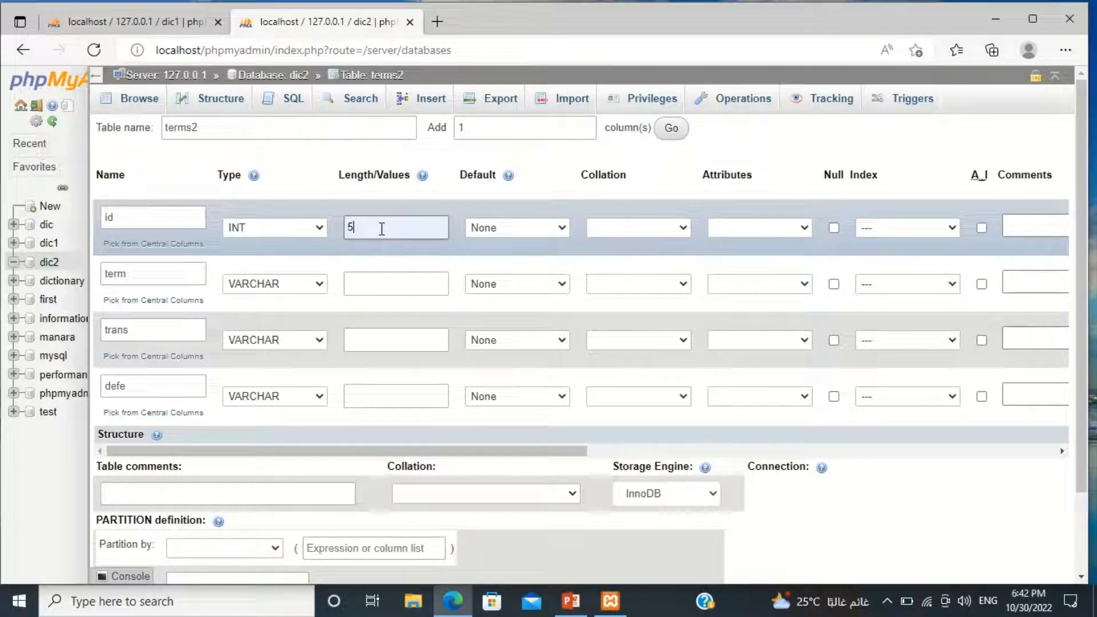
key(BackSpace)
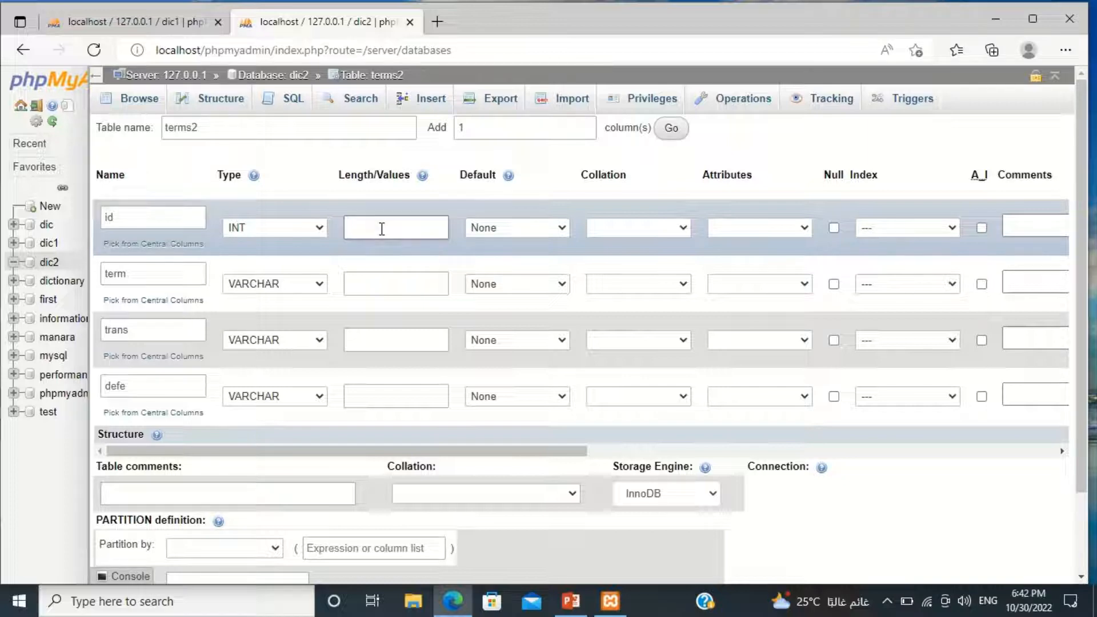
text(4)
key(BackSpace)
text(2)
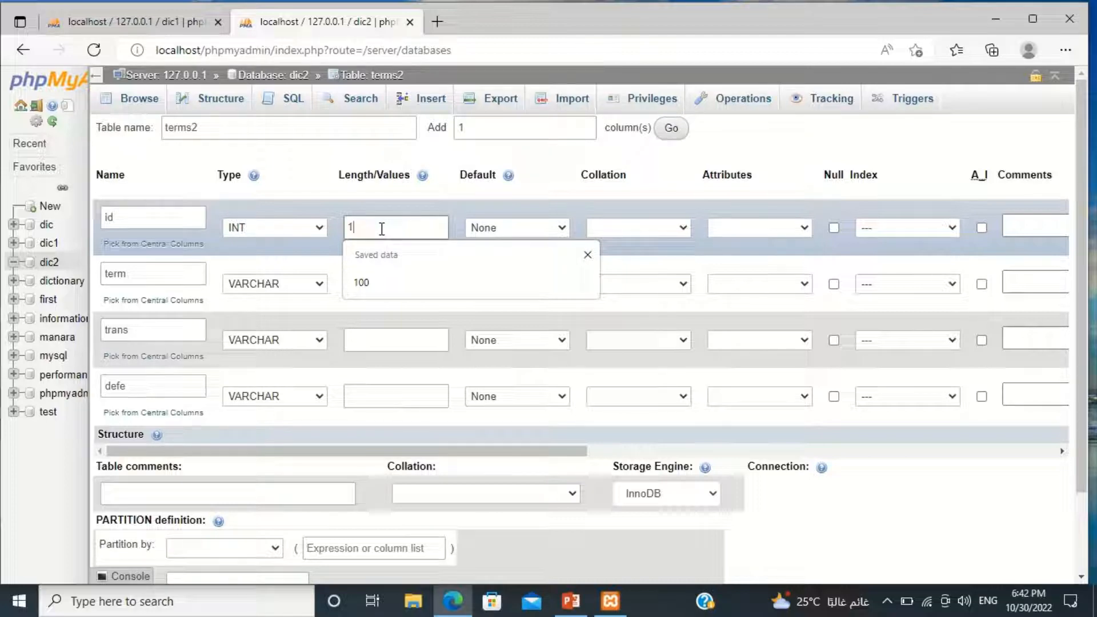
key(BackSpace)
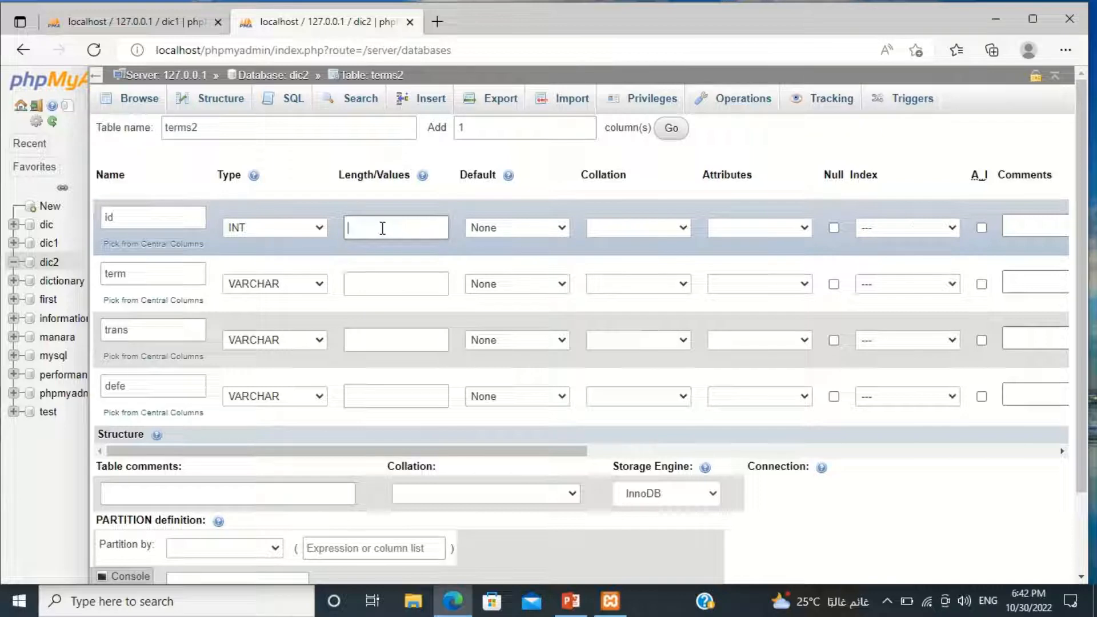
text(5)
Set the column lengths to 20 for term, 100 for trans and 500 for defe.
click(362, 287)
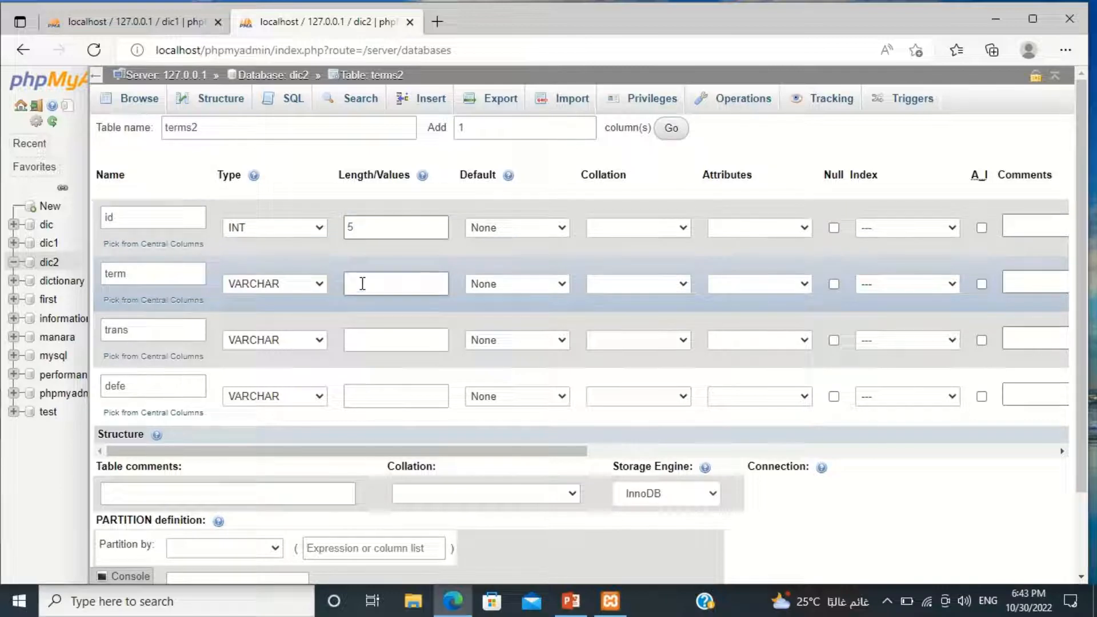
click(362, 283)
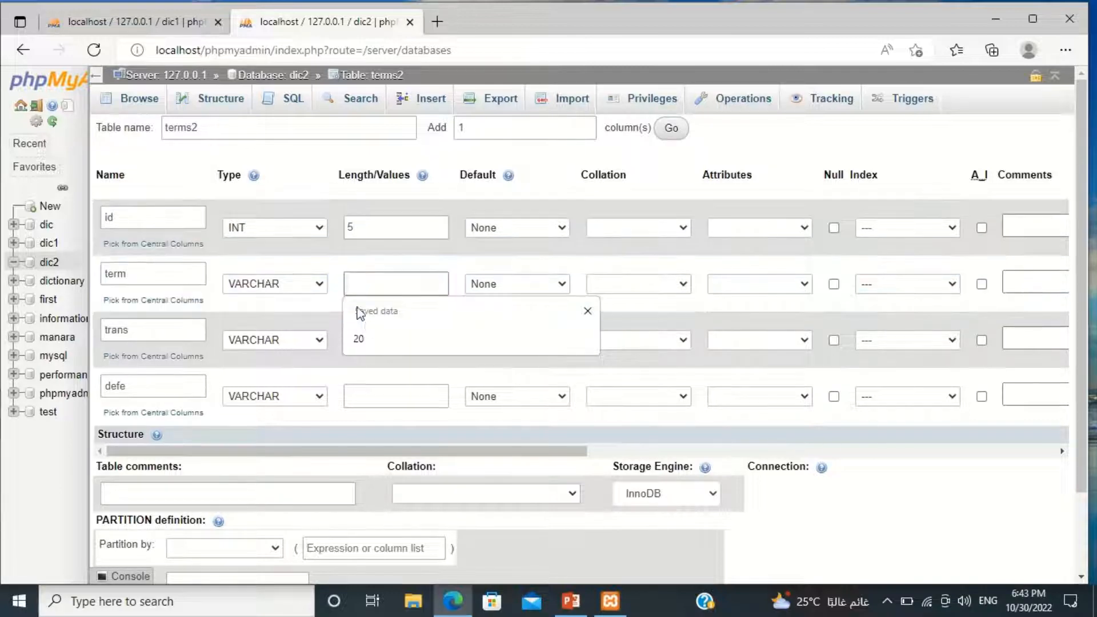
click(370, 341)
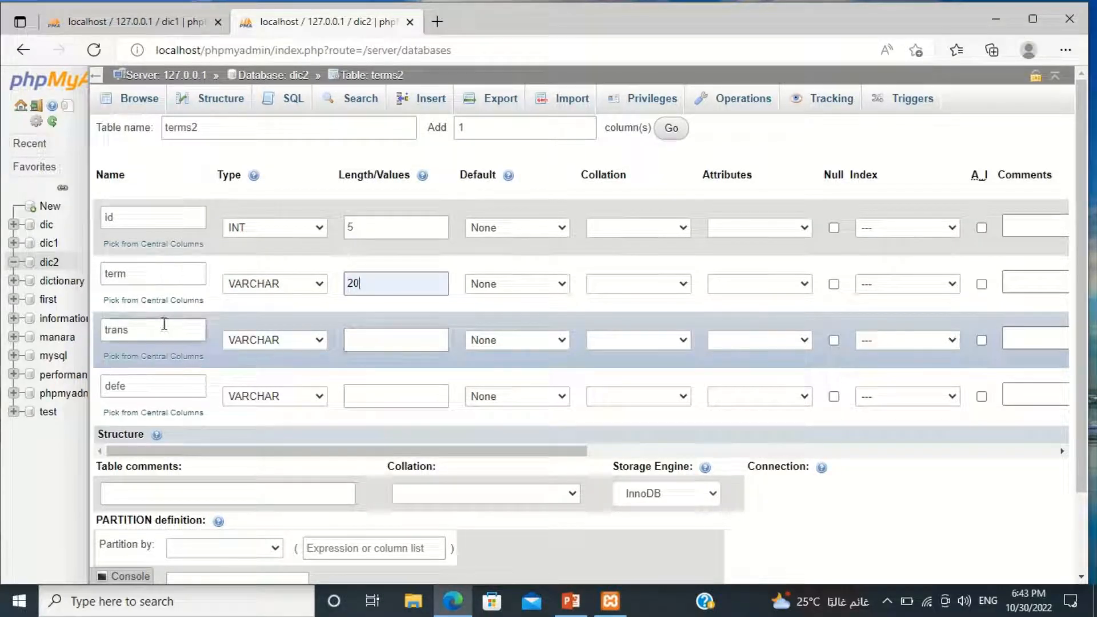
click(382, 343)
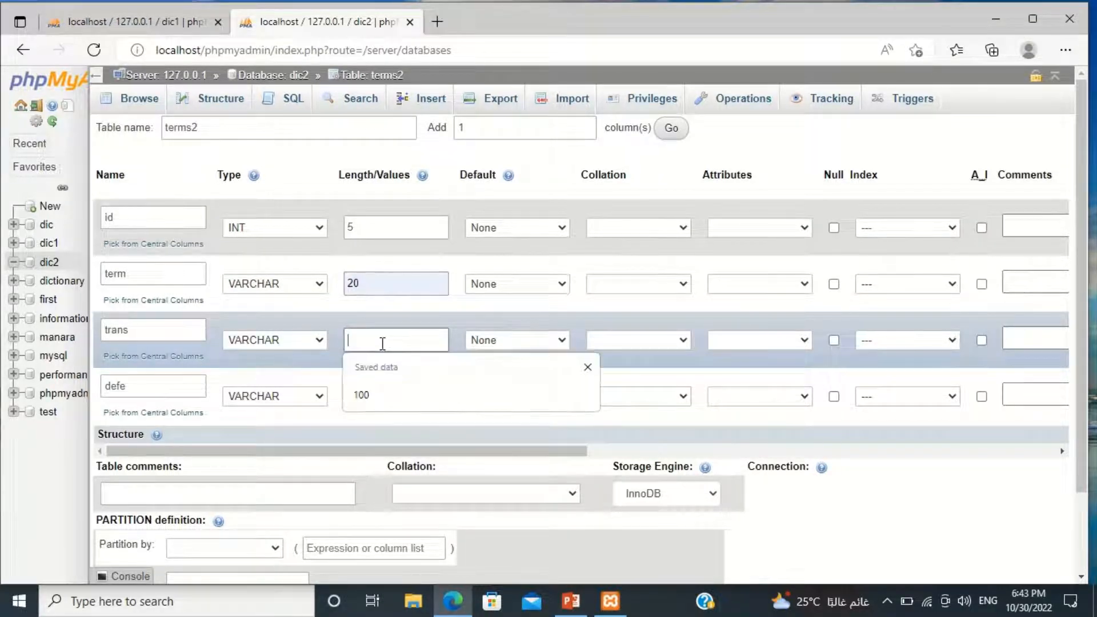
click(363, 393)
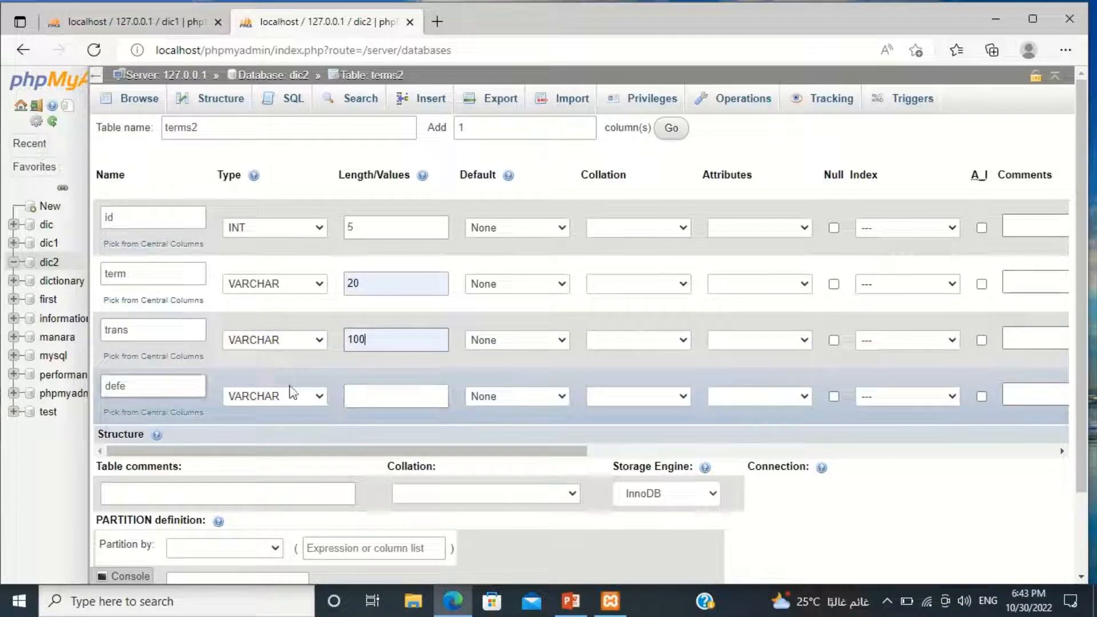
click(412, 396)
click(366, 455)
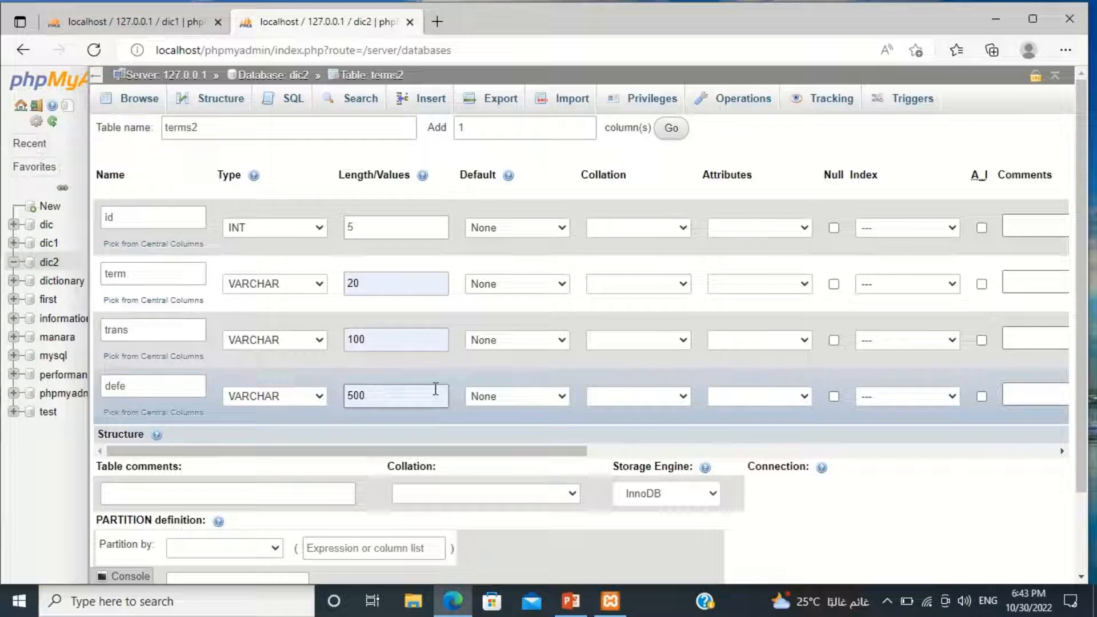
Set the collation of the id, term, trans and defe columns to utf8_bin.
click(683, 227)
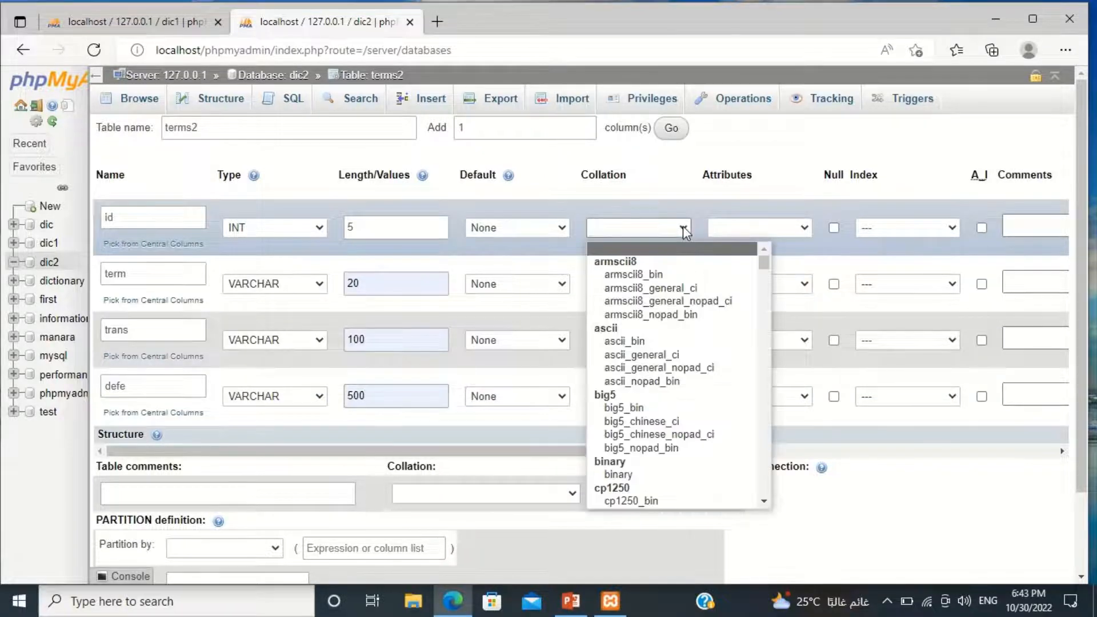
drag(766, 264, 751, 452)
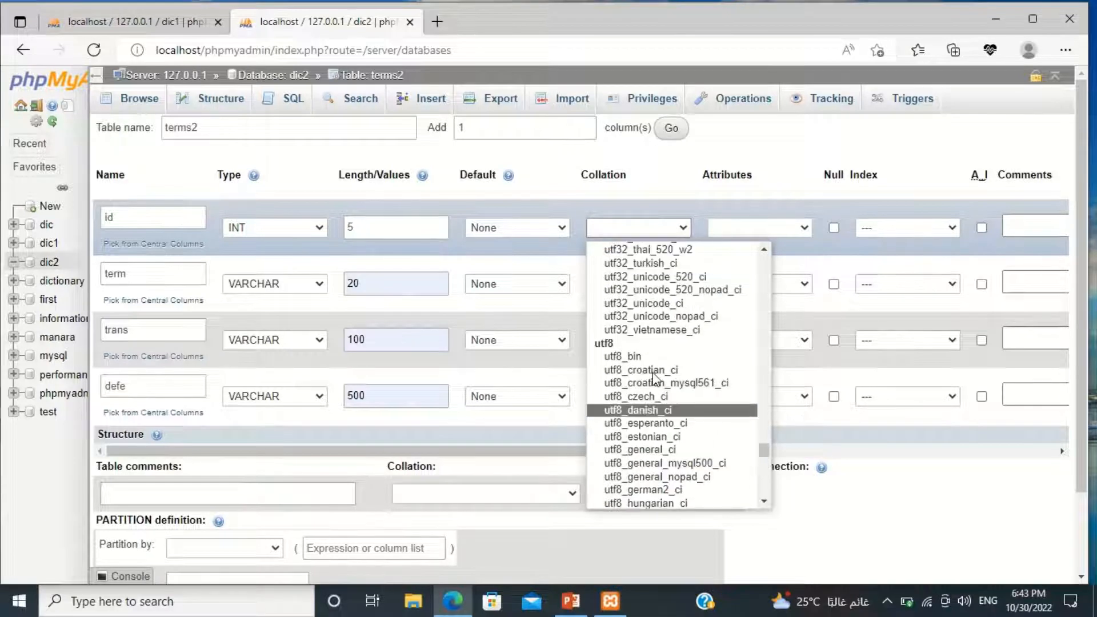
click(623, 356)
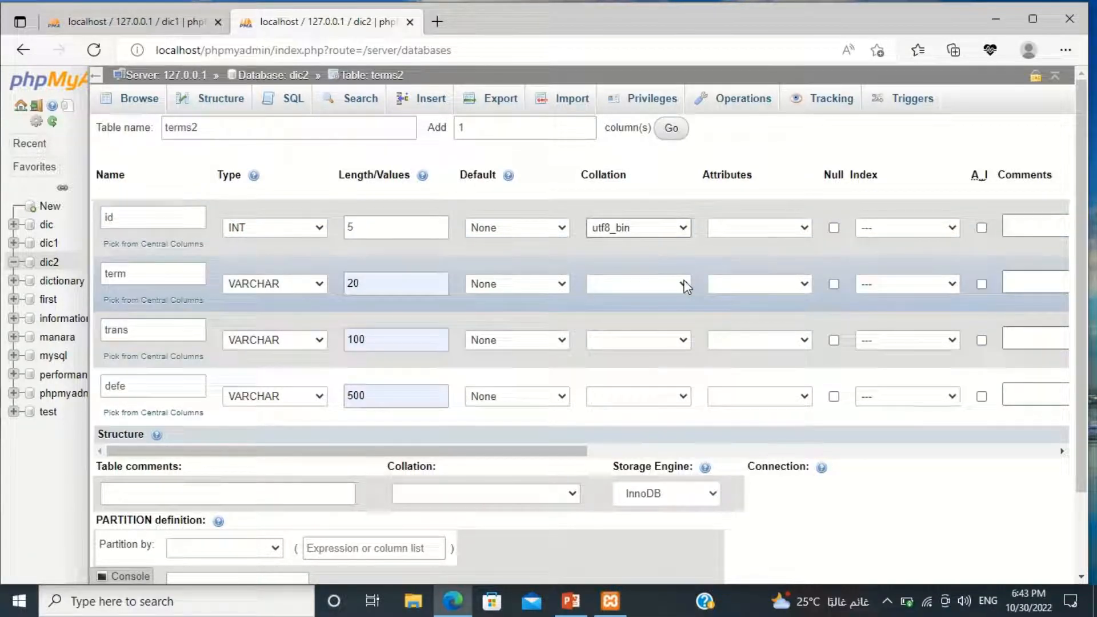
click(685, 286)
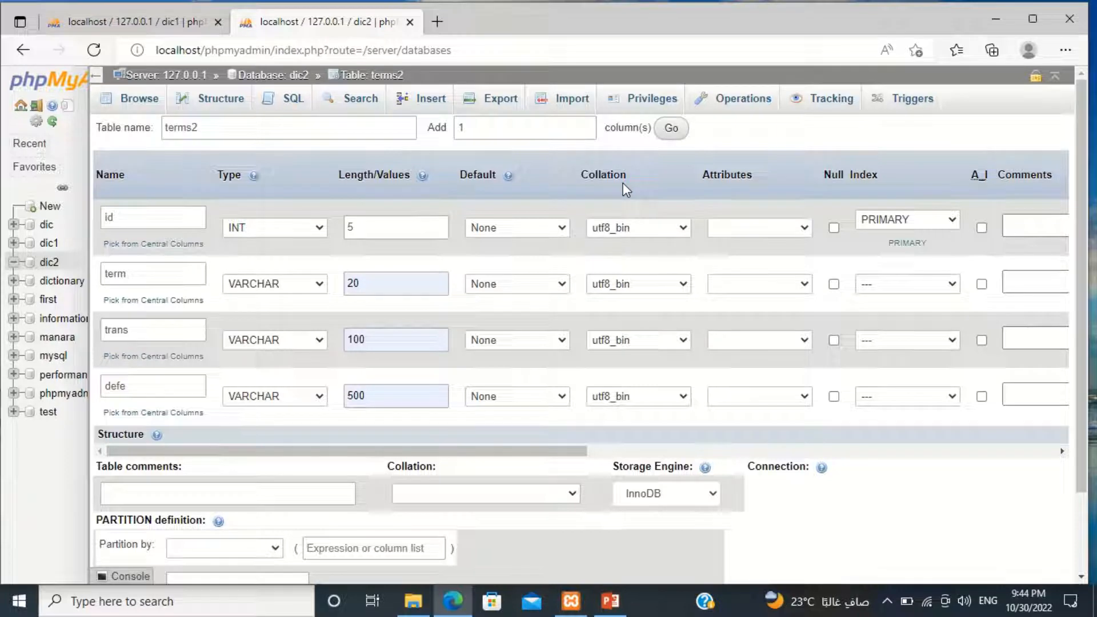
Make the id column the PRIMARY index and enable auto-increment for it.
click(956, 221)
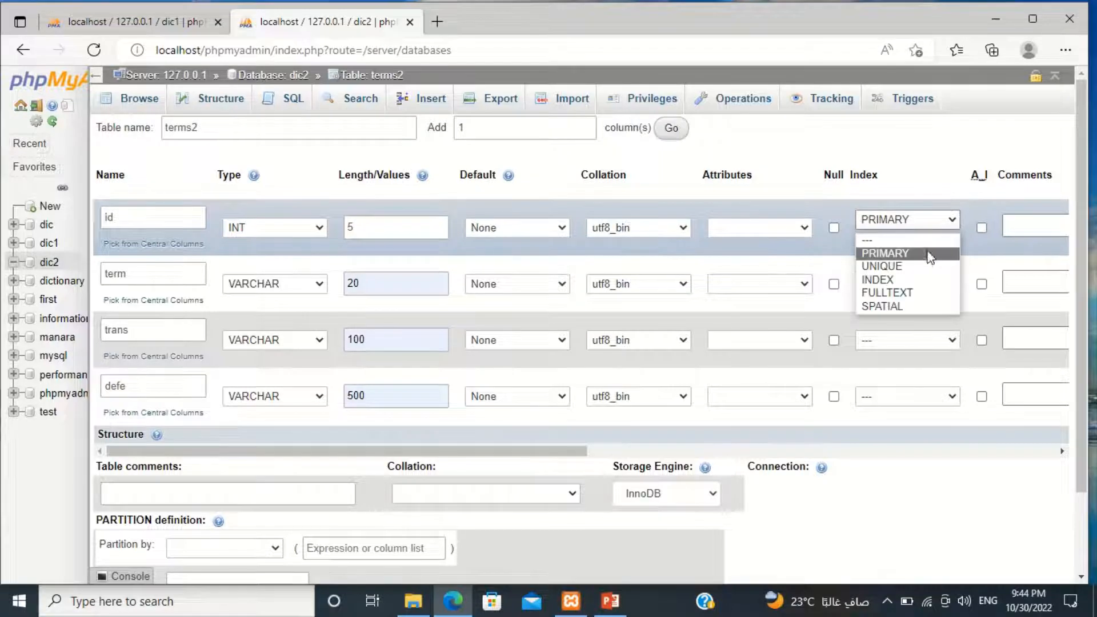
click(929, 253)
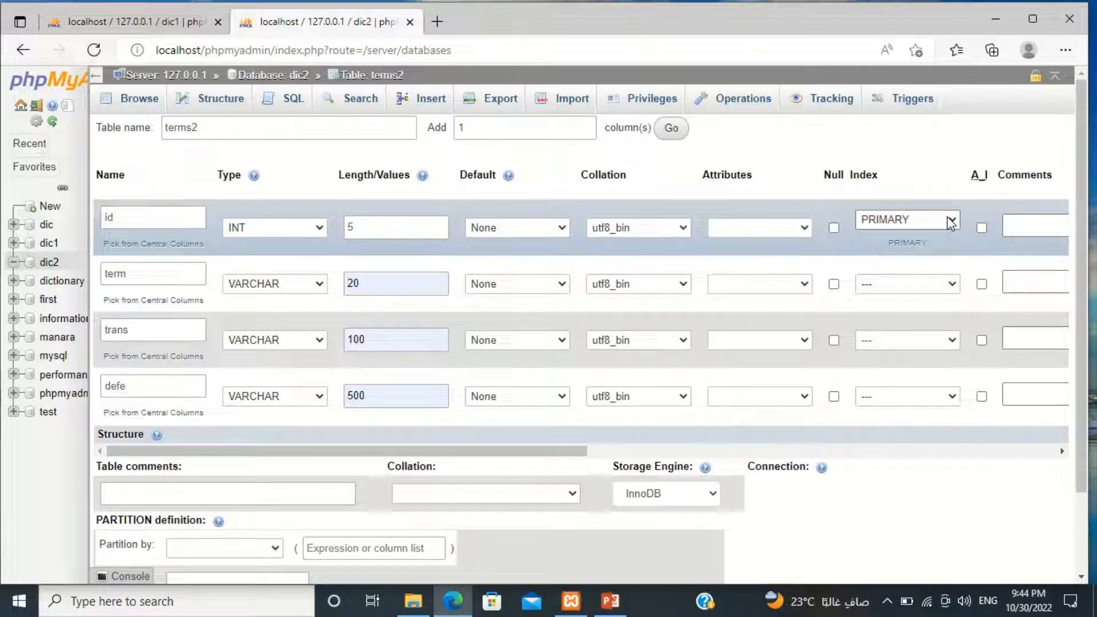
click(982, 228)
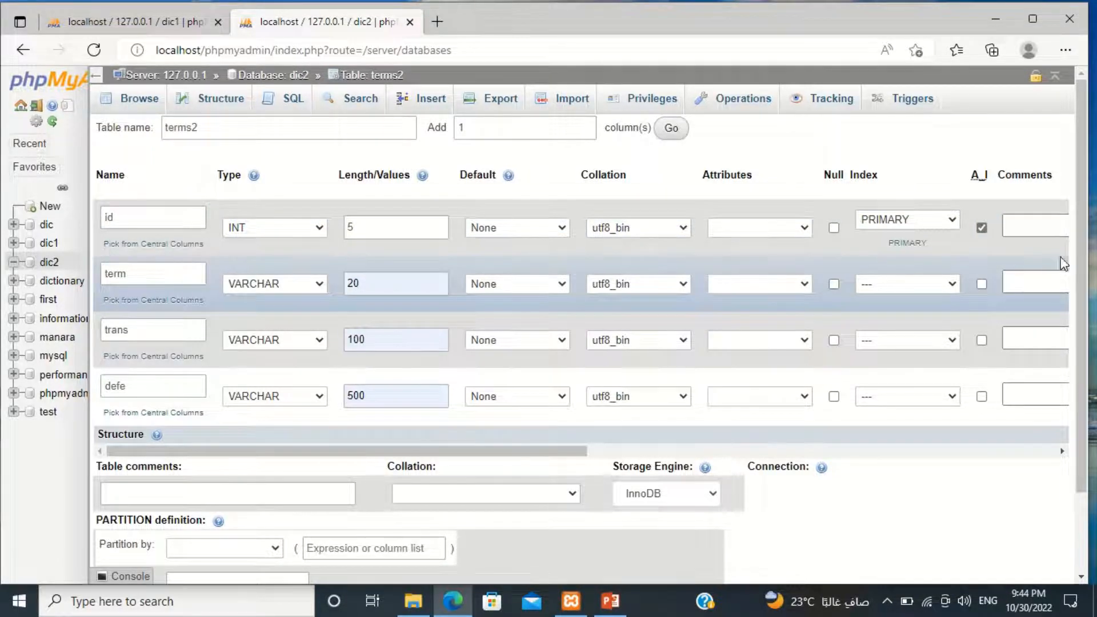
Save the new terms2 table and open its structure from the dic2 database.
scroll(1083, 314, down, 3)
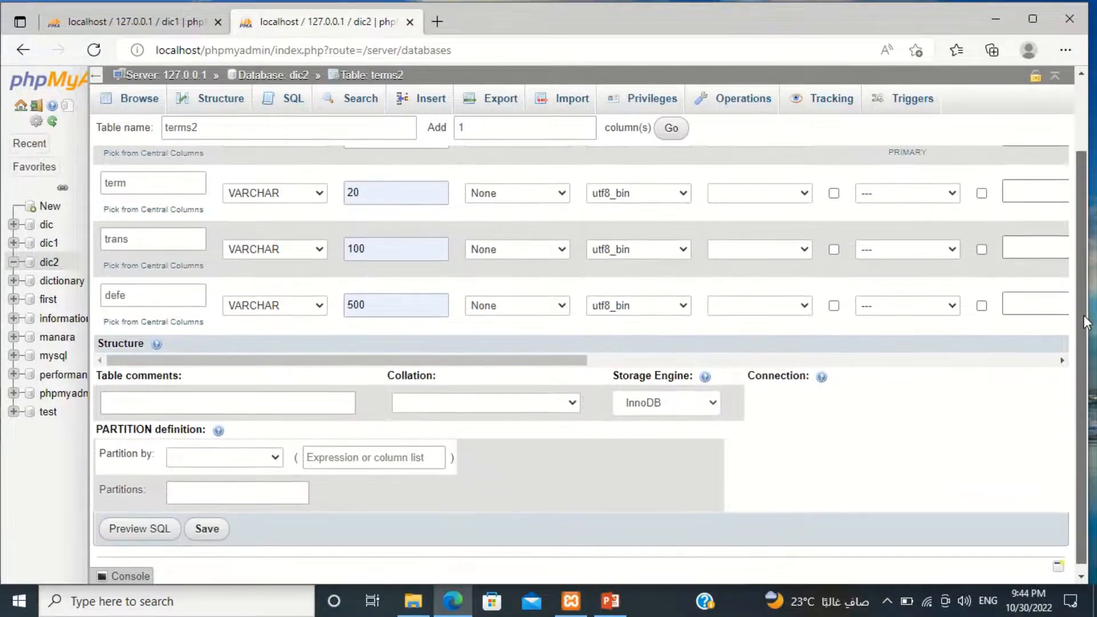
scroll(1085, 316, down, 1)
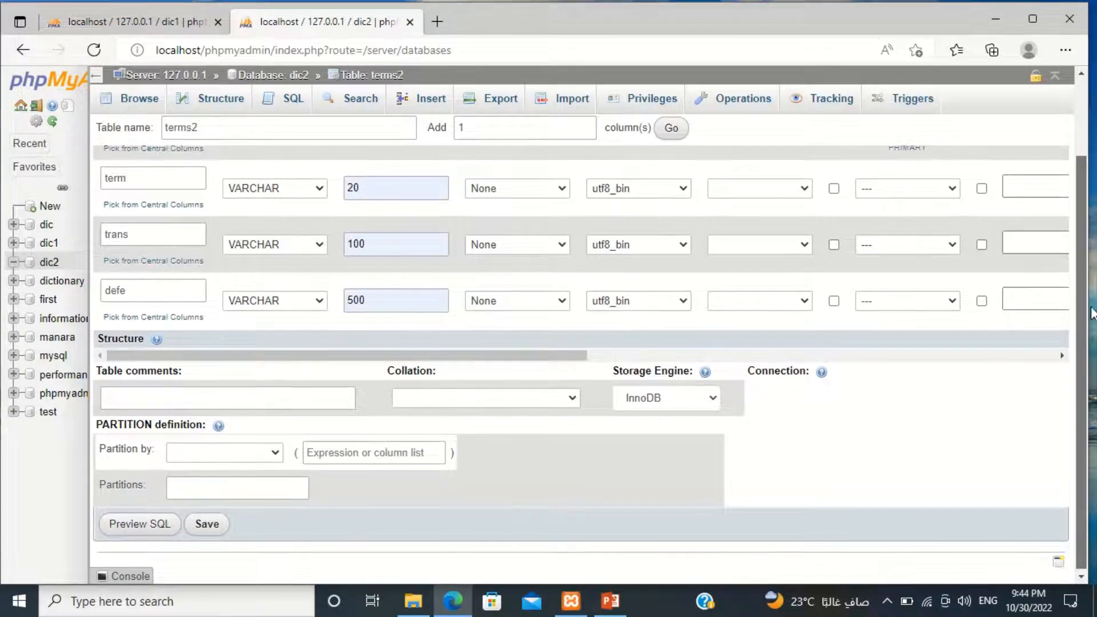
scroll(1091, 334, up, 1)
scroll(1091, 326, down, 1)
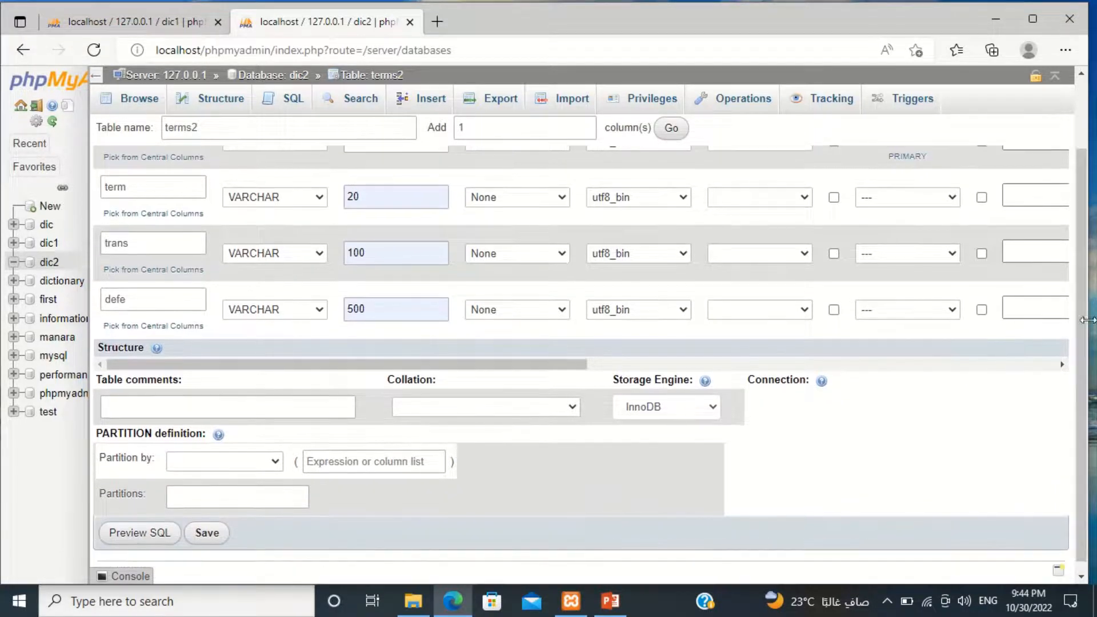
click(207, 540)
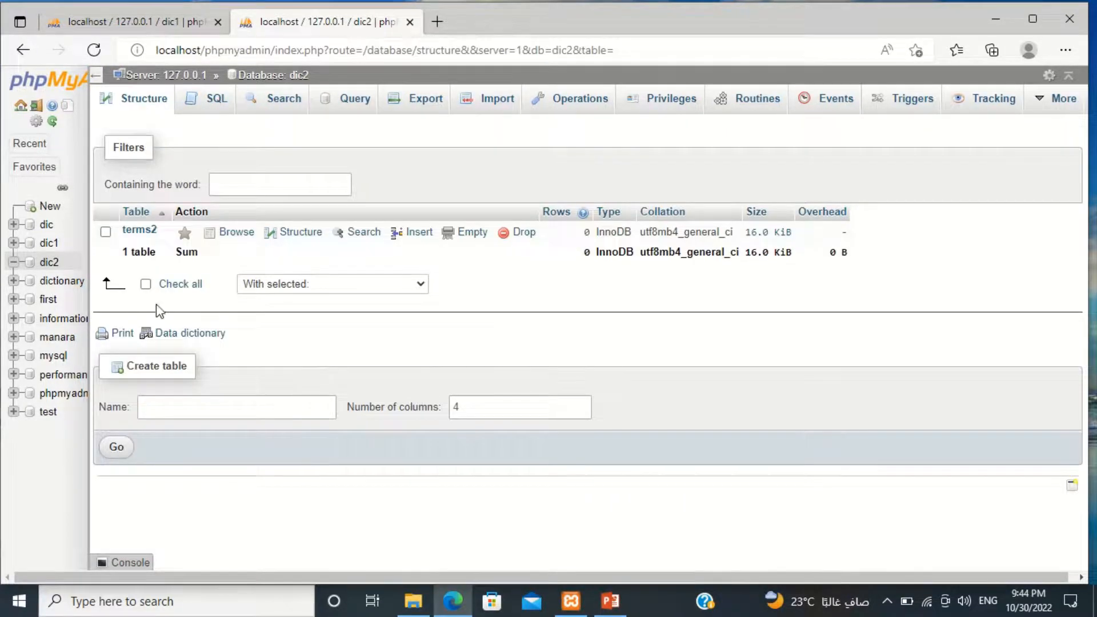
click(142, 232)
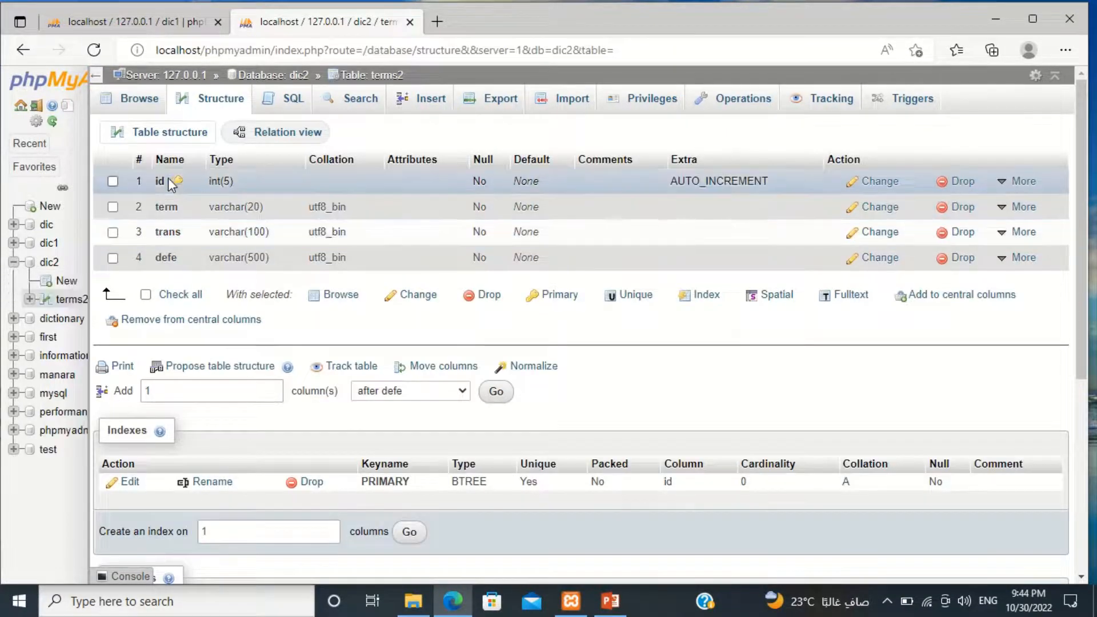